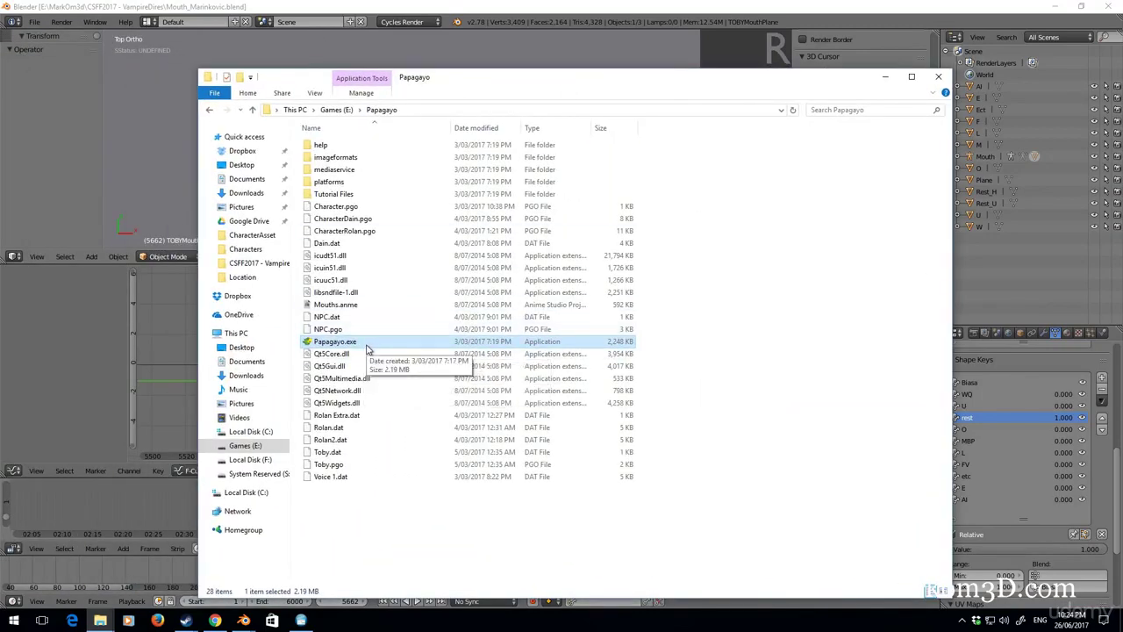
Launch Papagayo and load MarinkovicWav.wav from the CSFF2017 - VampireDires folder into it
double_click(366, 349)
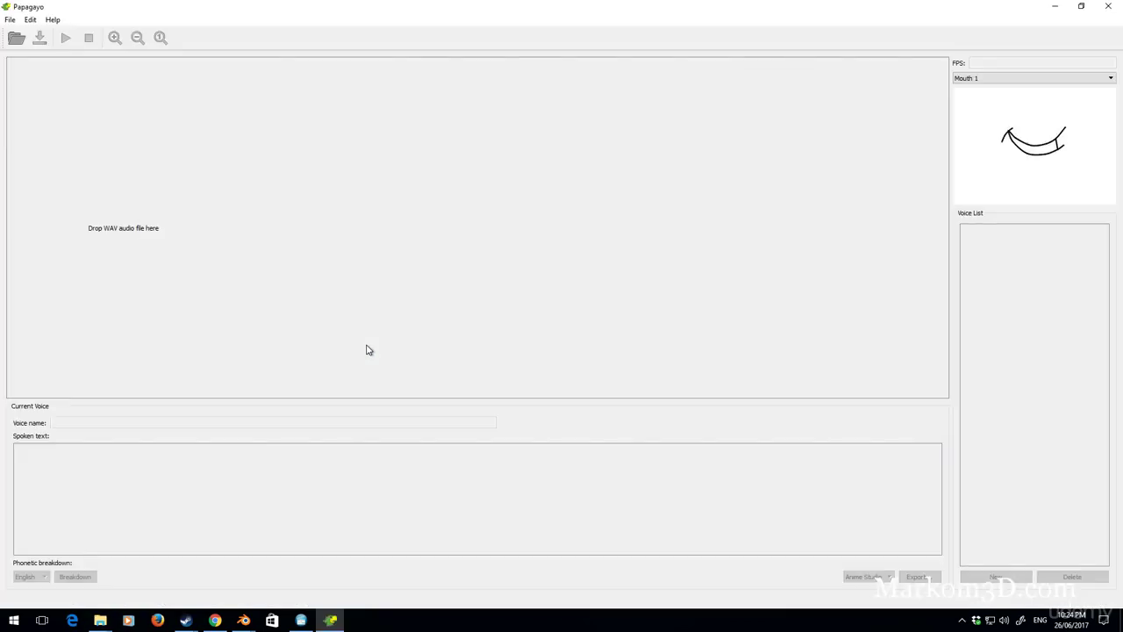
click(100, 621)
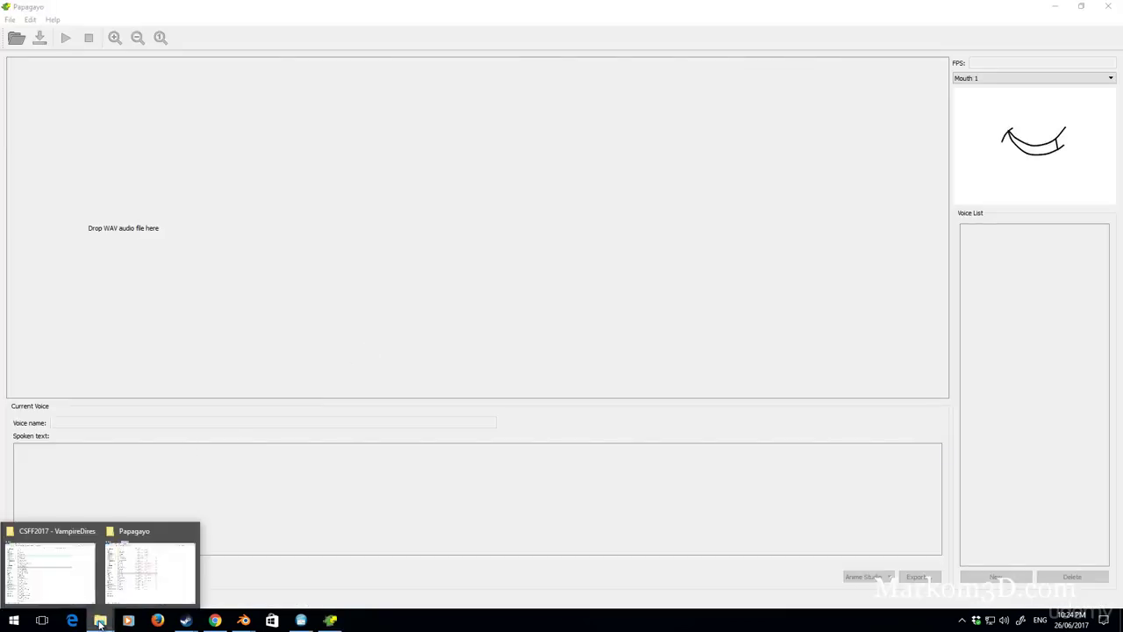
click(132, 581)
drag(571, 70, 0, 79)
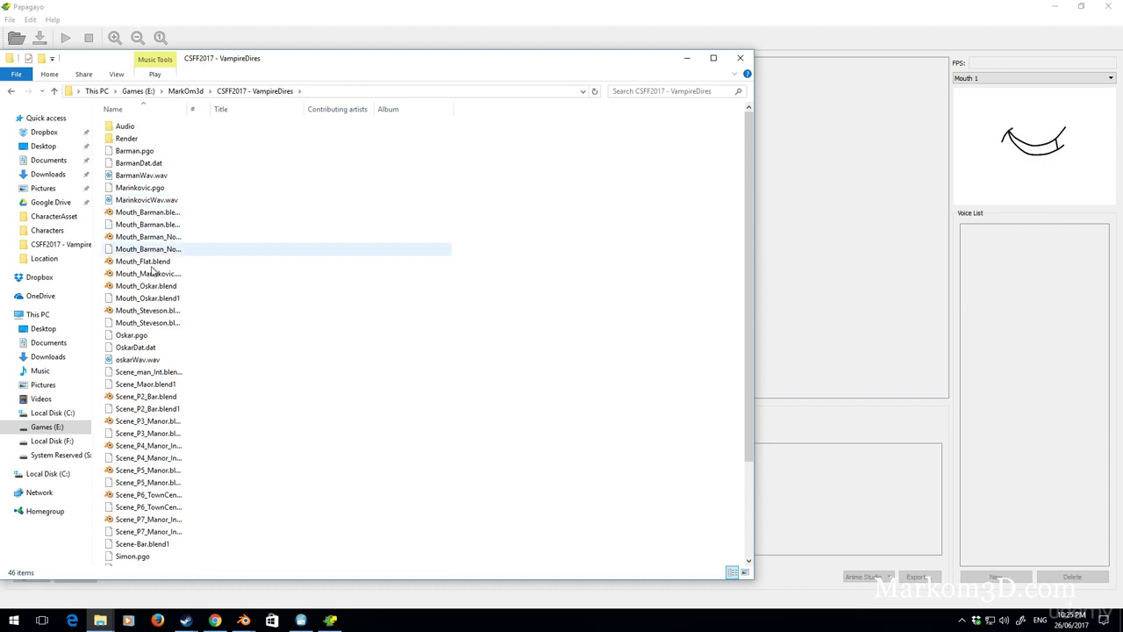
click(153, 203)
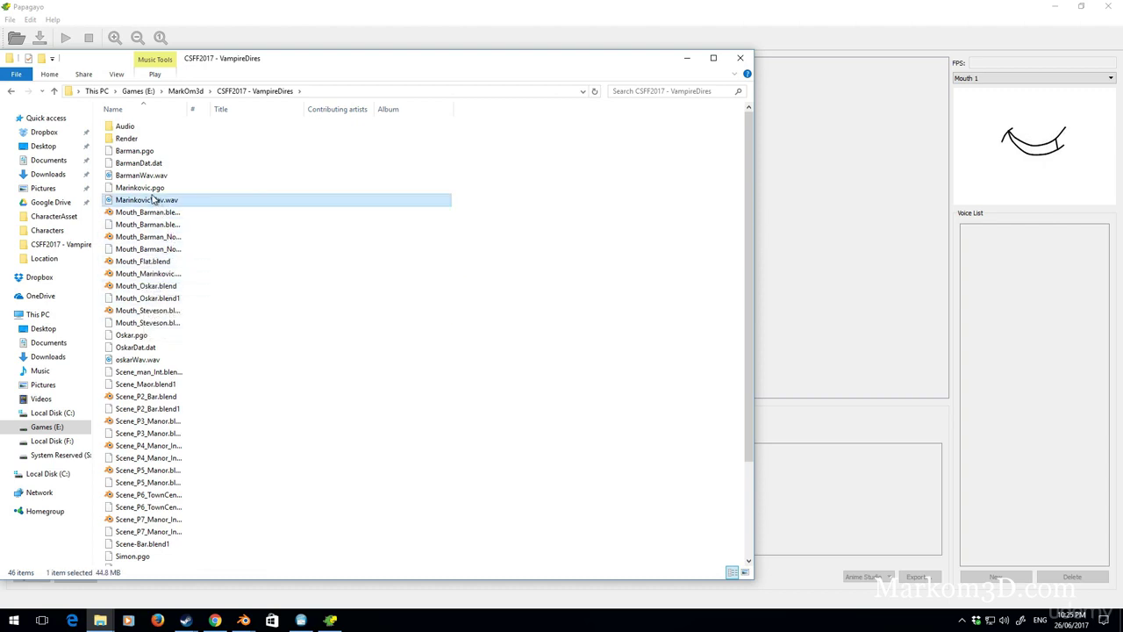
drag(153, 202, 840, 280)
click(687, 58)
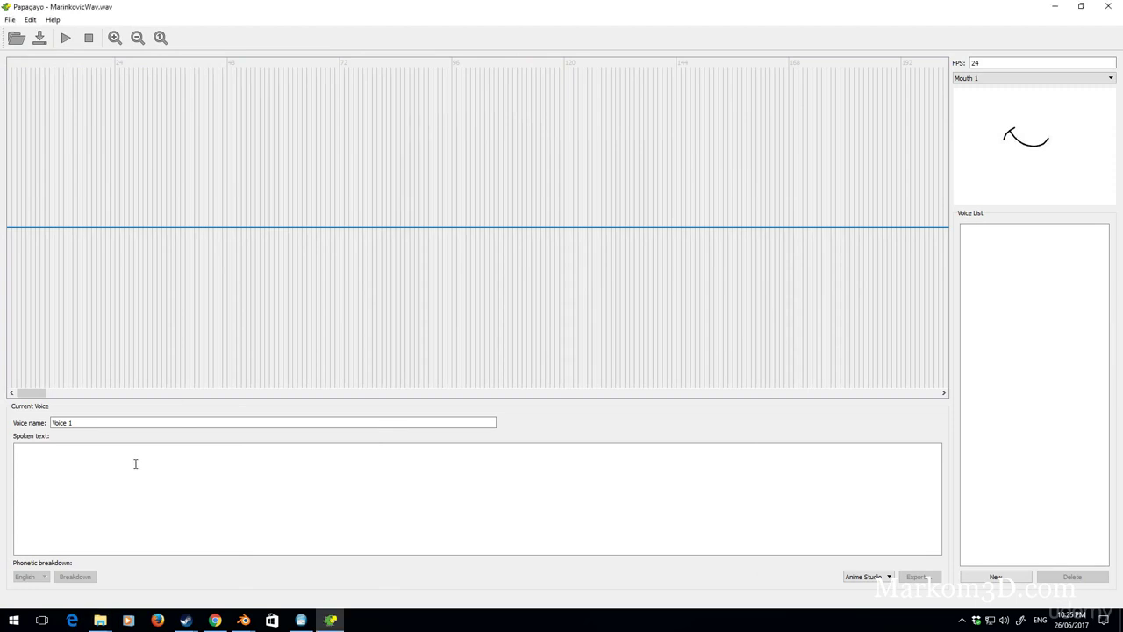
Paste the copied dialogue script, beginning "Hello Travellers", as the spoken text of Voice 1
key(ctrl+v)
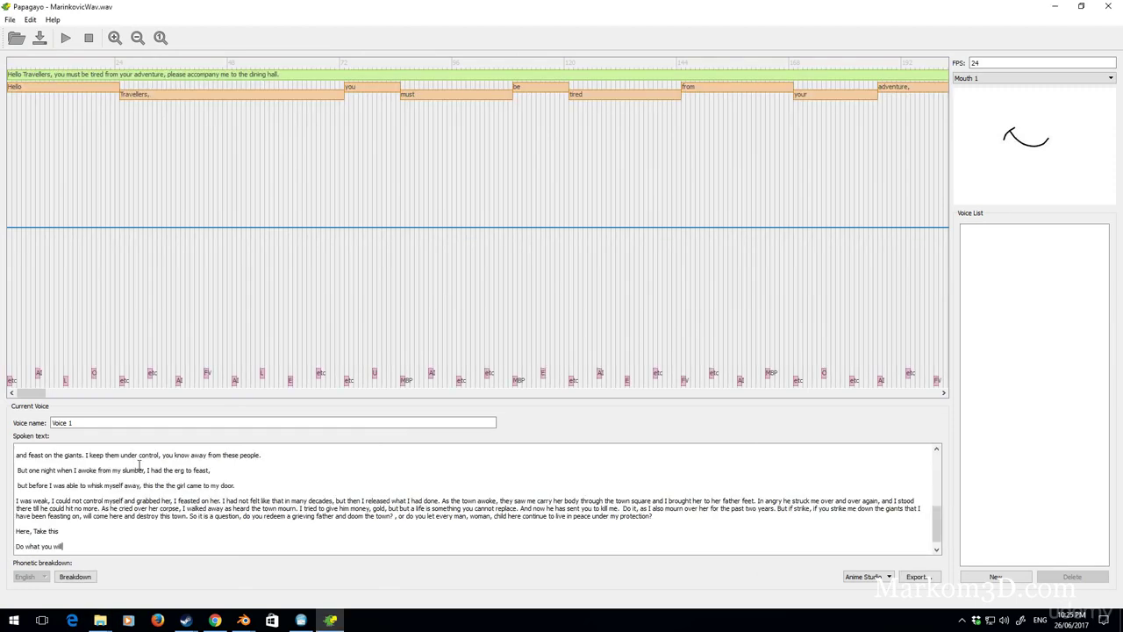
scroll(140, 463, up, 5)
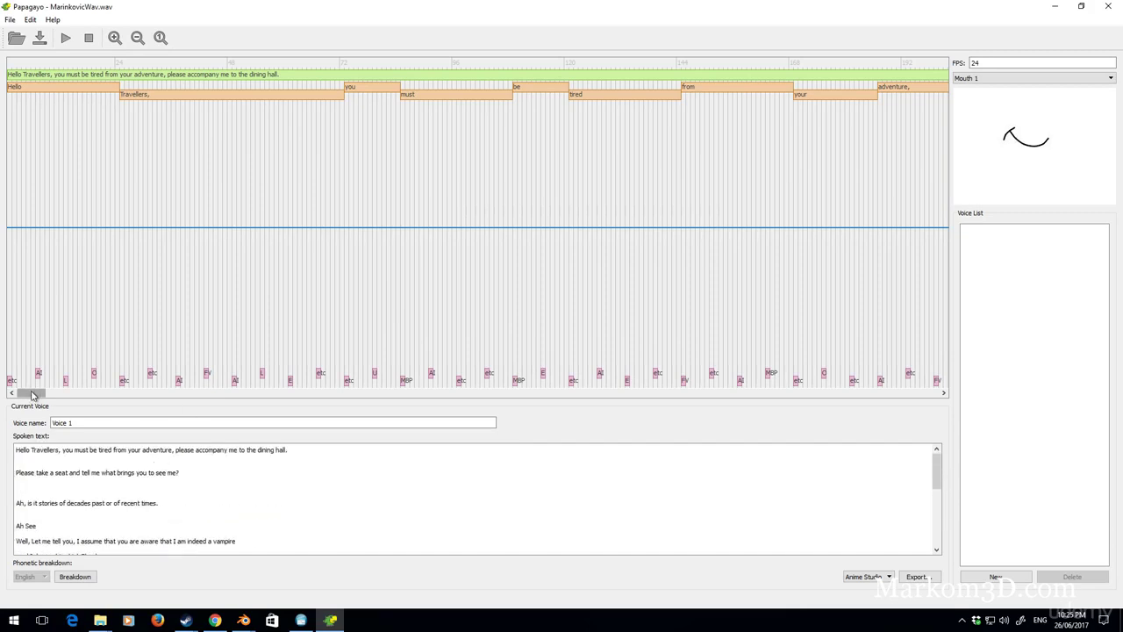
Examine the waveform along the whole timeline and compare it with the phrase and word blocks
drag(31, 394, 388, 404)
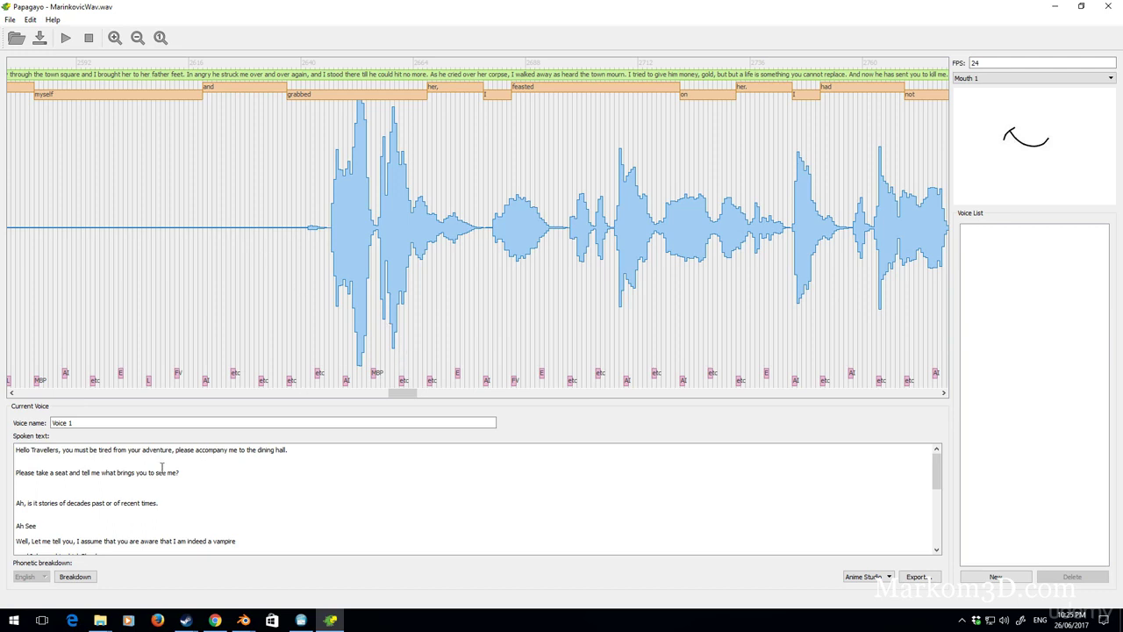
drag(333, 321, 426, 339)
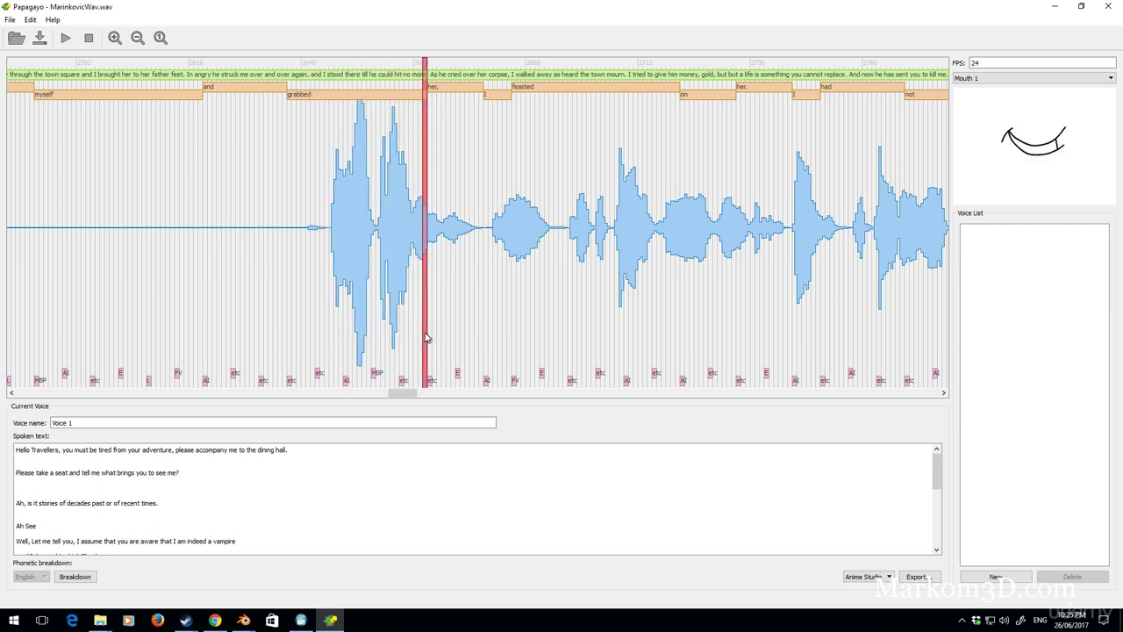
drag(324, 324, 322, 326)
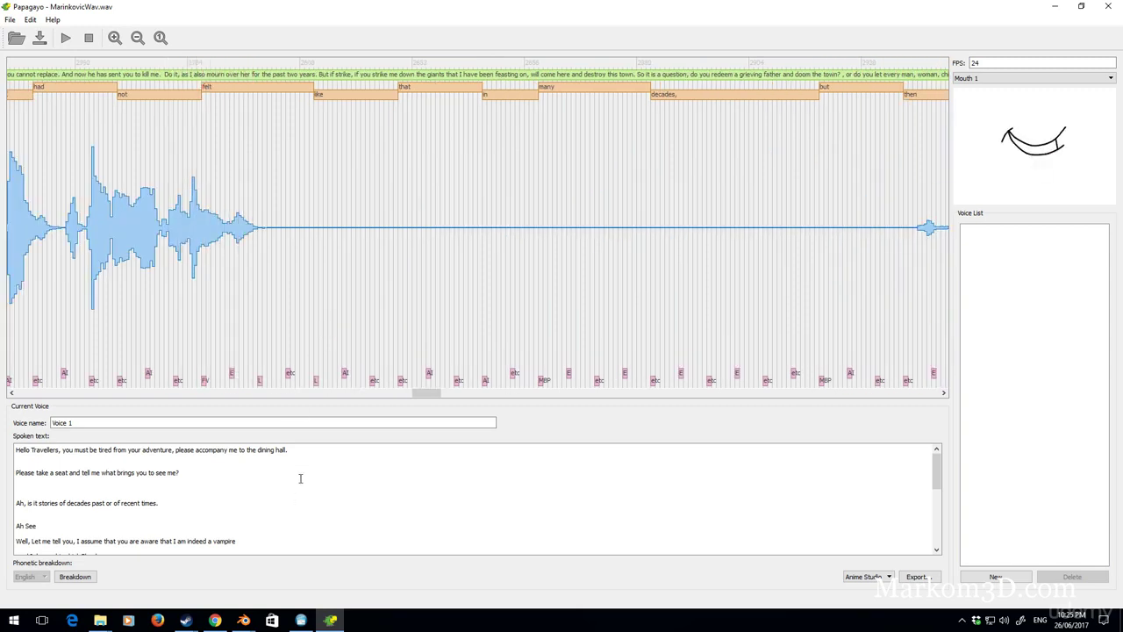
drag(299, 449, 15, 449)
click(170, 311)
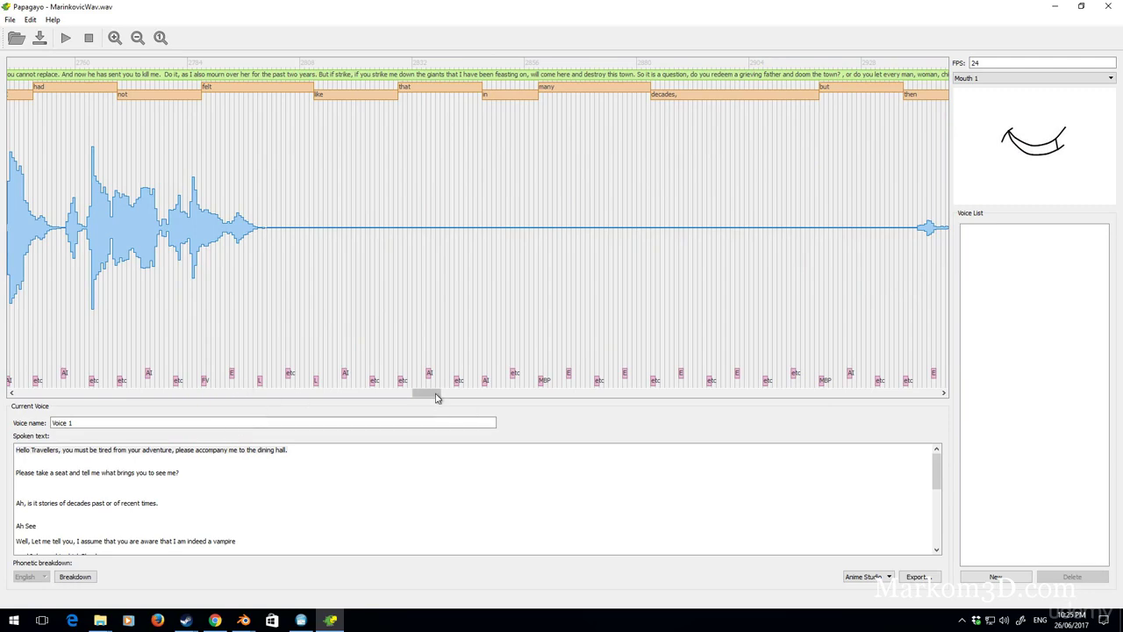
drag(427, 393, 24, 392)
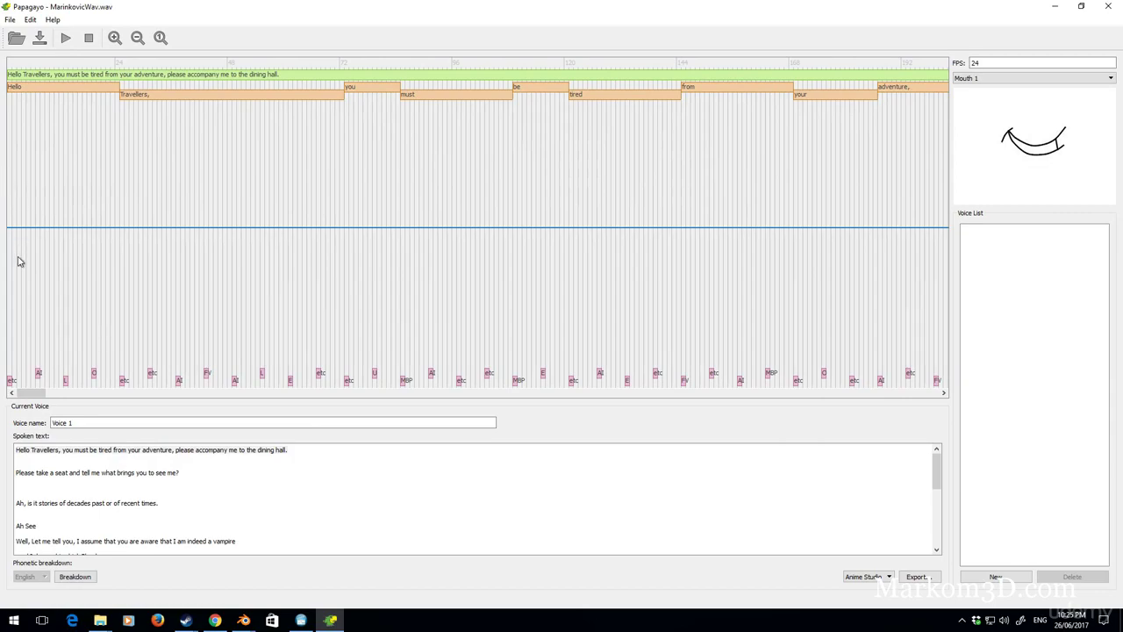
click(126, 395)
drag(126, 396, 886, 383)
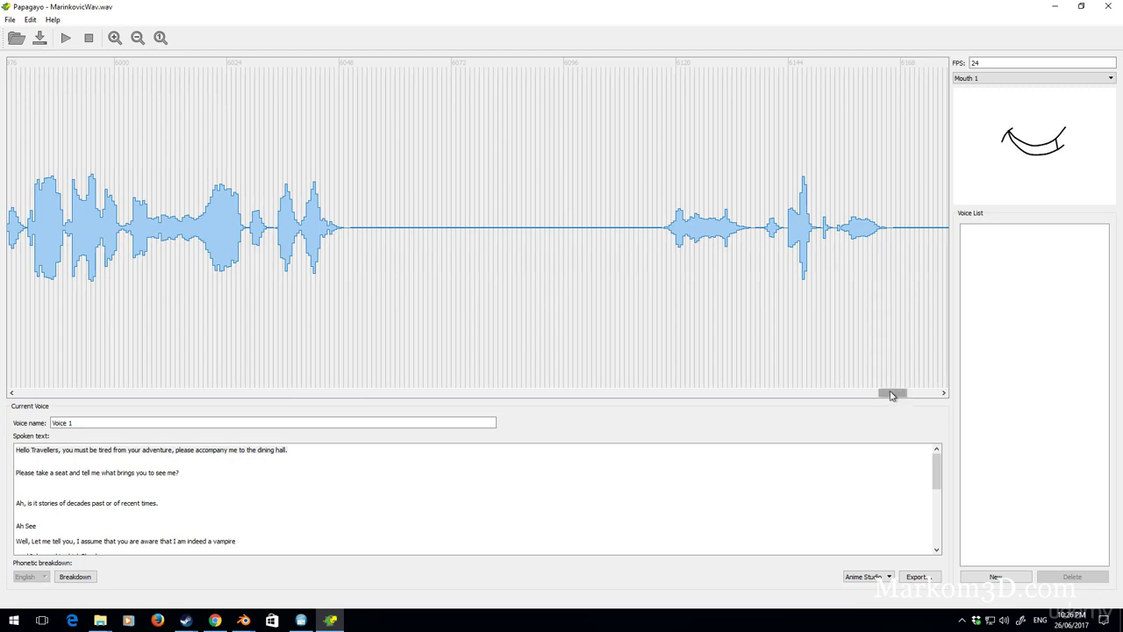
drag(890, 395, 14, 391)
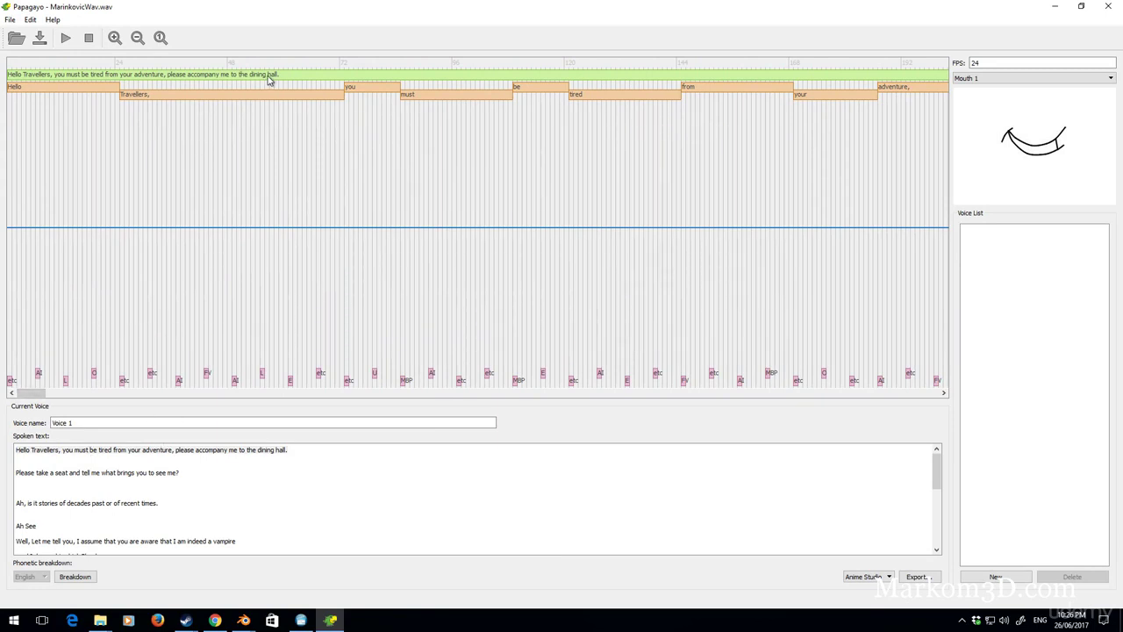
Move the start of the first phrase, "Hello Travellers...", to about frame 176 on the timeline
drag(275, 75, 830, 75)
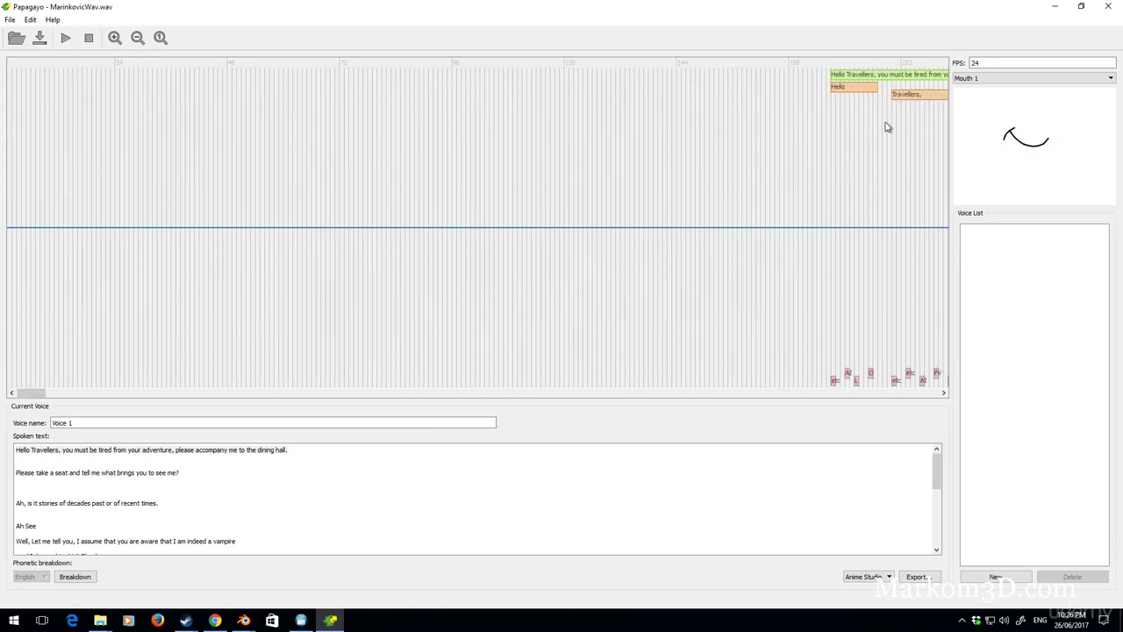
click(860, 130)
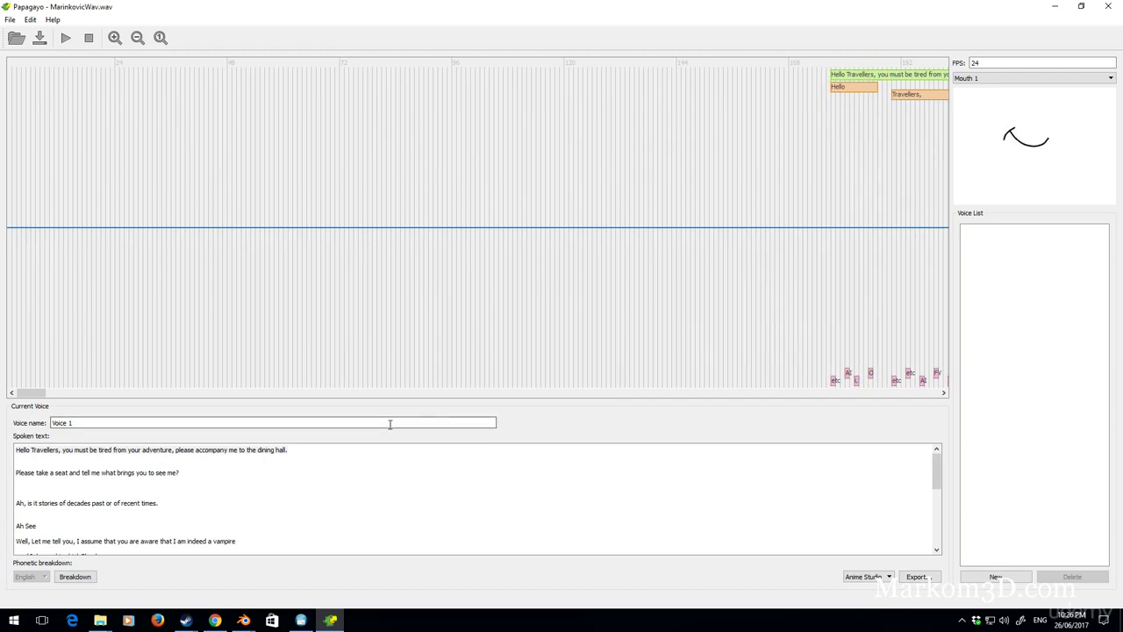
Move the phrases "Do what you will" and "Here, Take this" onto the last two waveform bursts, near frames 6200 and 6120
click(356, 393)
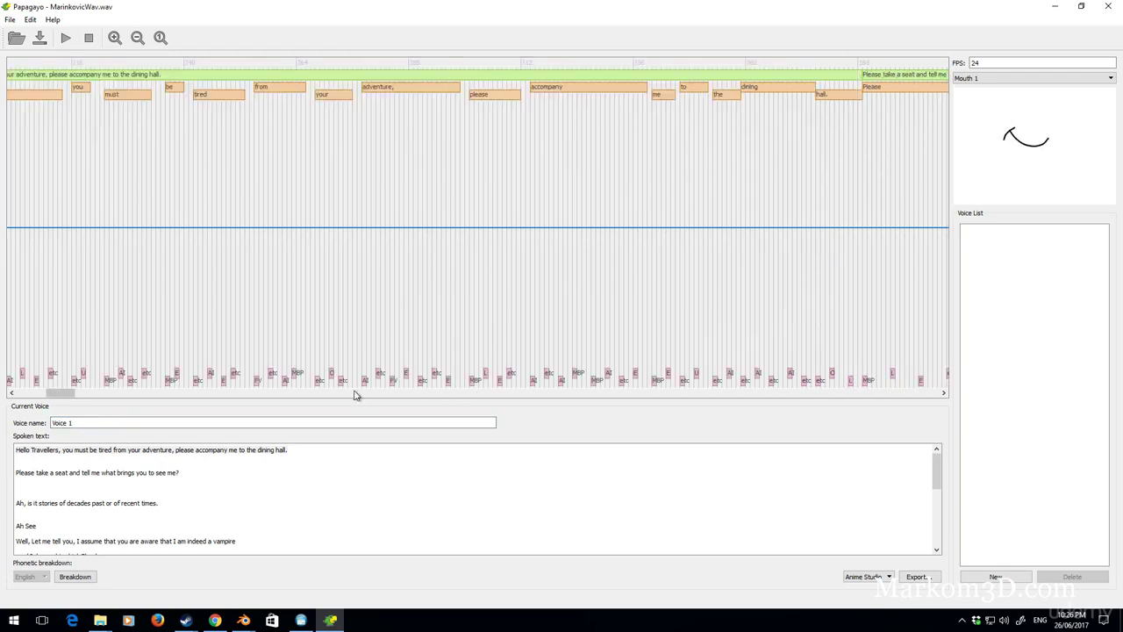
click(137, 37)
drag(207, 395, 921, 414)
drag(263, 78, 752, 85)
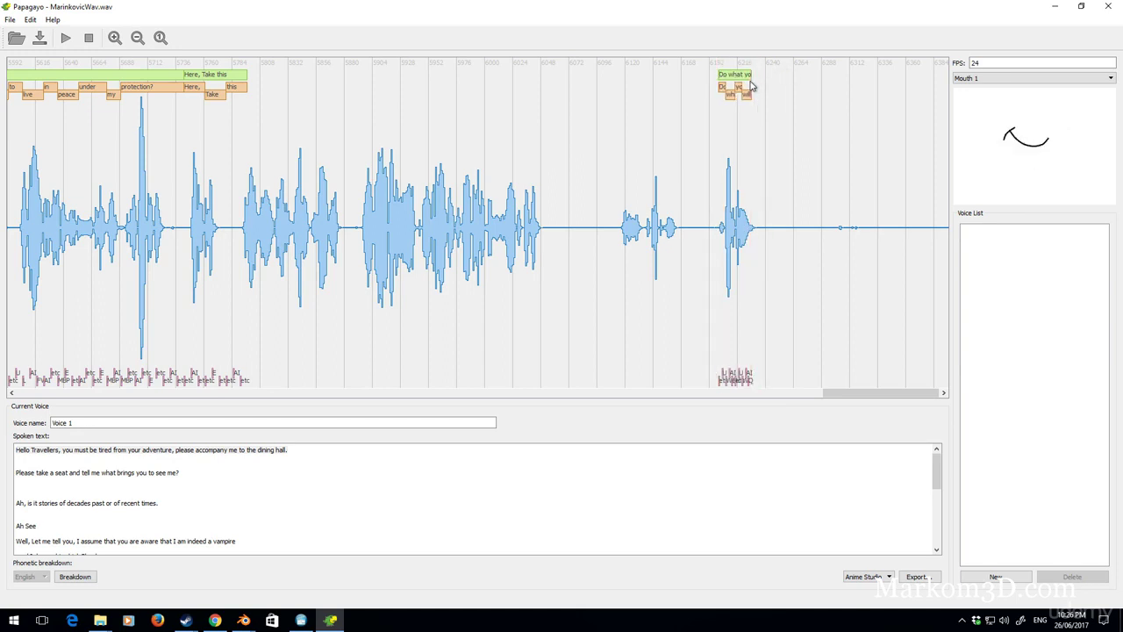
click(712, 268)
drag(221, 76, 611, 105)
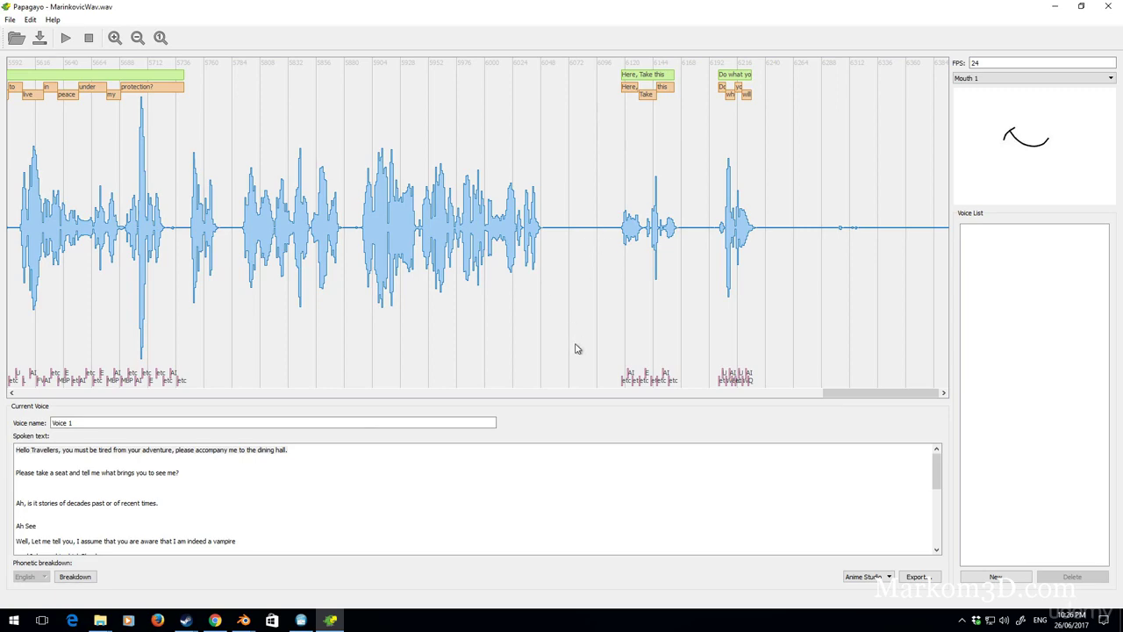
Inspect the red-flagged words in the middle of the timeline and locate the "I have a routine" sentence in the spoken text
drag(845, 400, 241, 421)
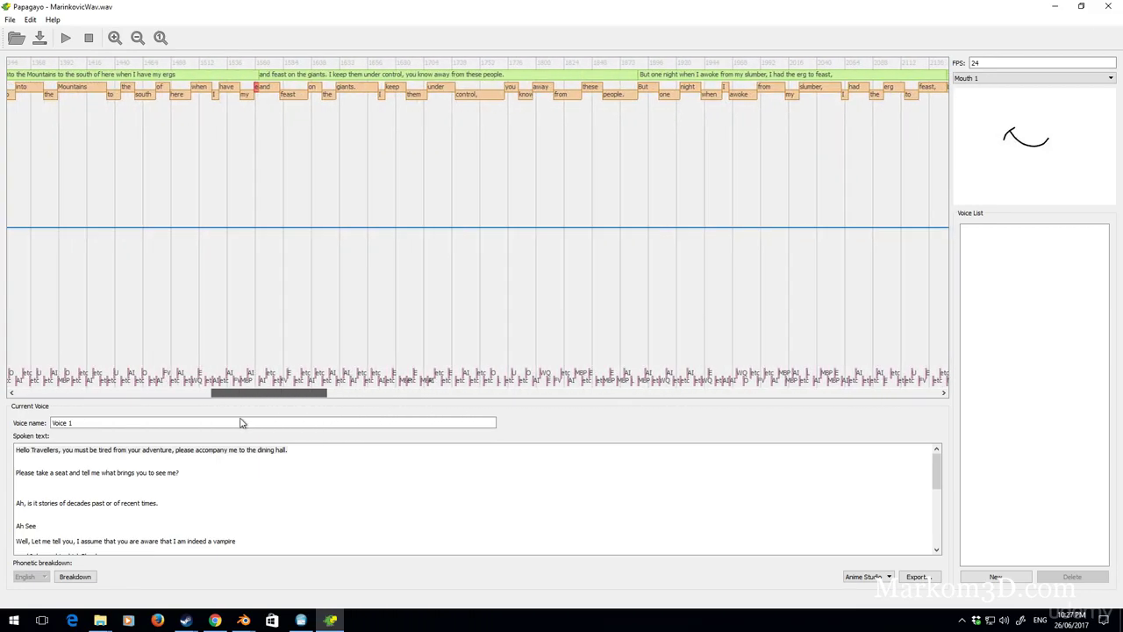
click(258, 88)
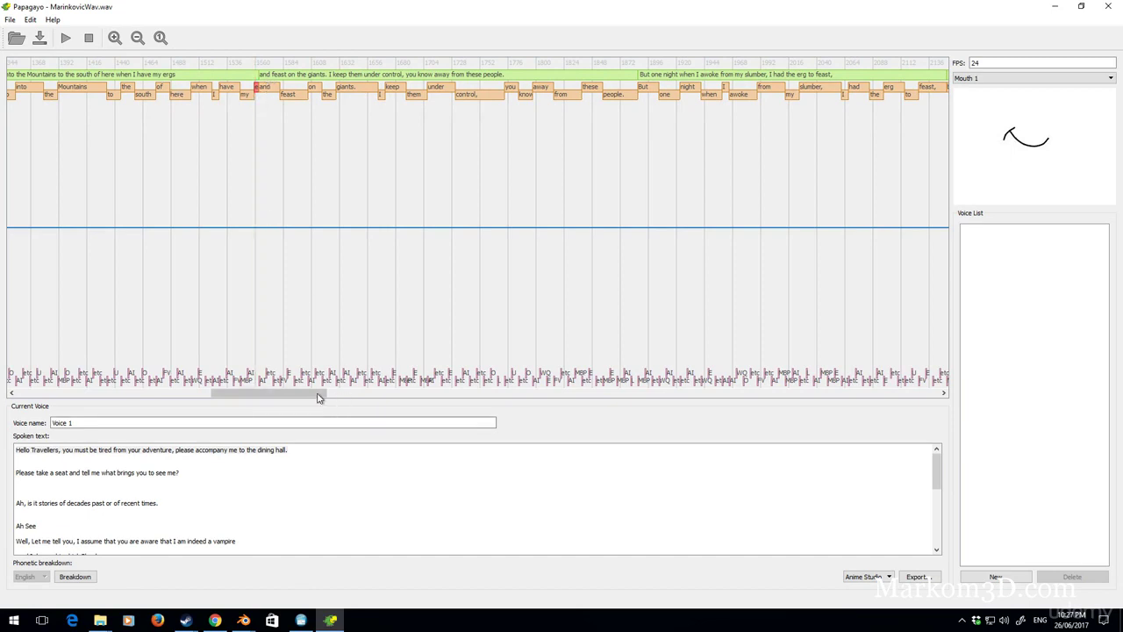
drag(319, 394, 295, 400)
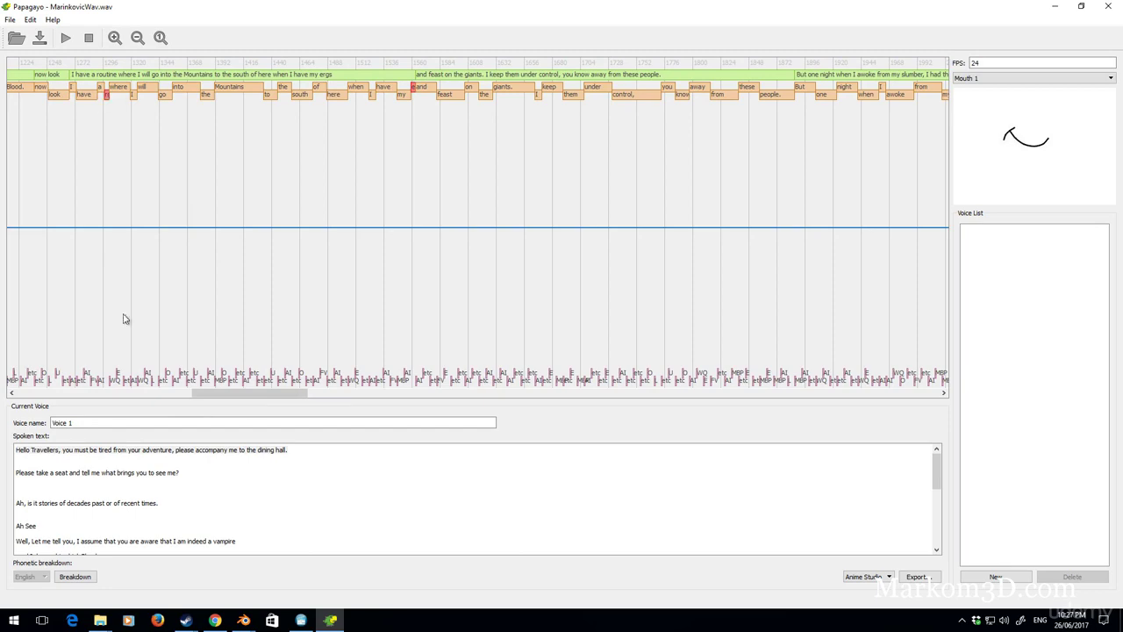
scroll(129, 527, down, 5)
scroll(130, 526, down, 3)
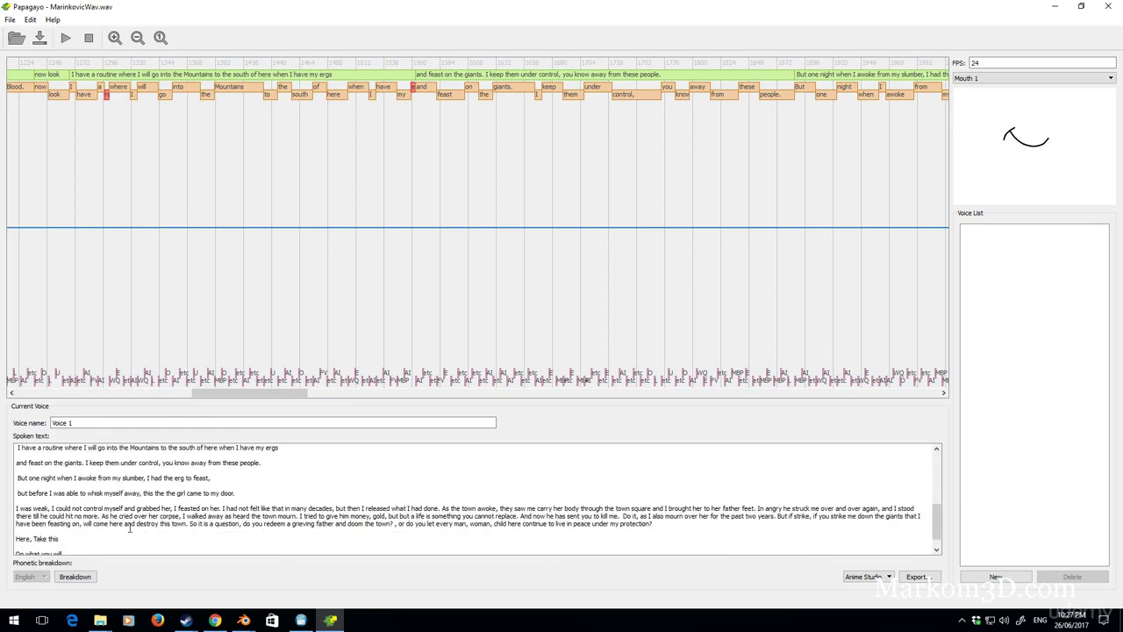
scroll(129, 523, up, 2)
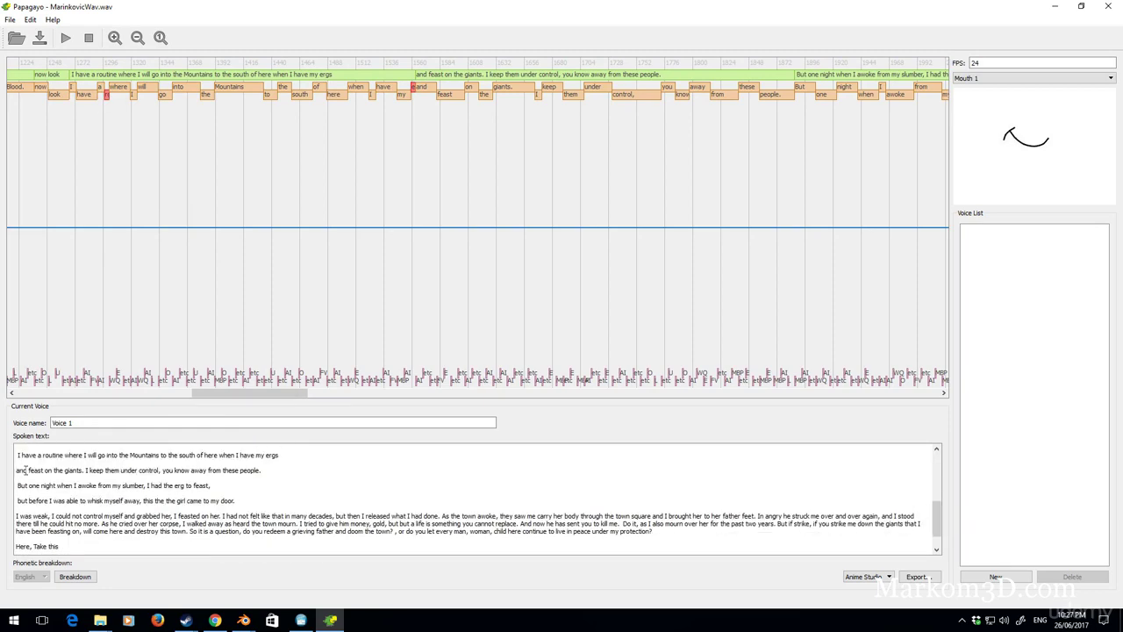
Try respelling "routine" as "routin" in the sentence "I have a routine where I will go into the Mountains"
double_click(52, 455)
text(routine)
key(BackSpace)
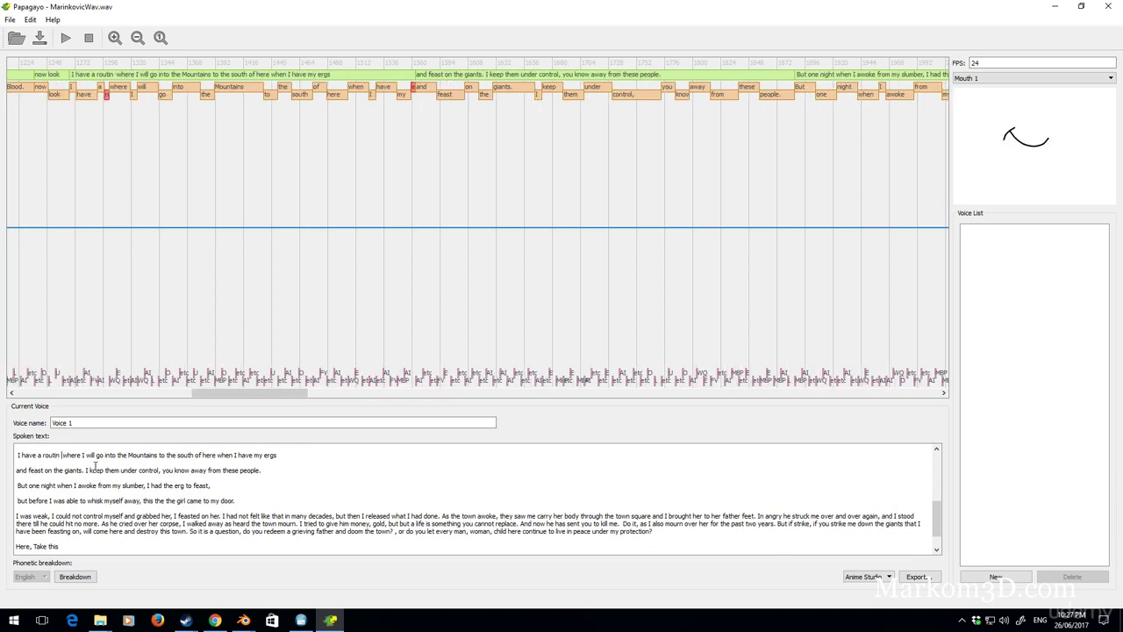
key(BackSpace)
text(e)
key(BackSpace)
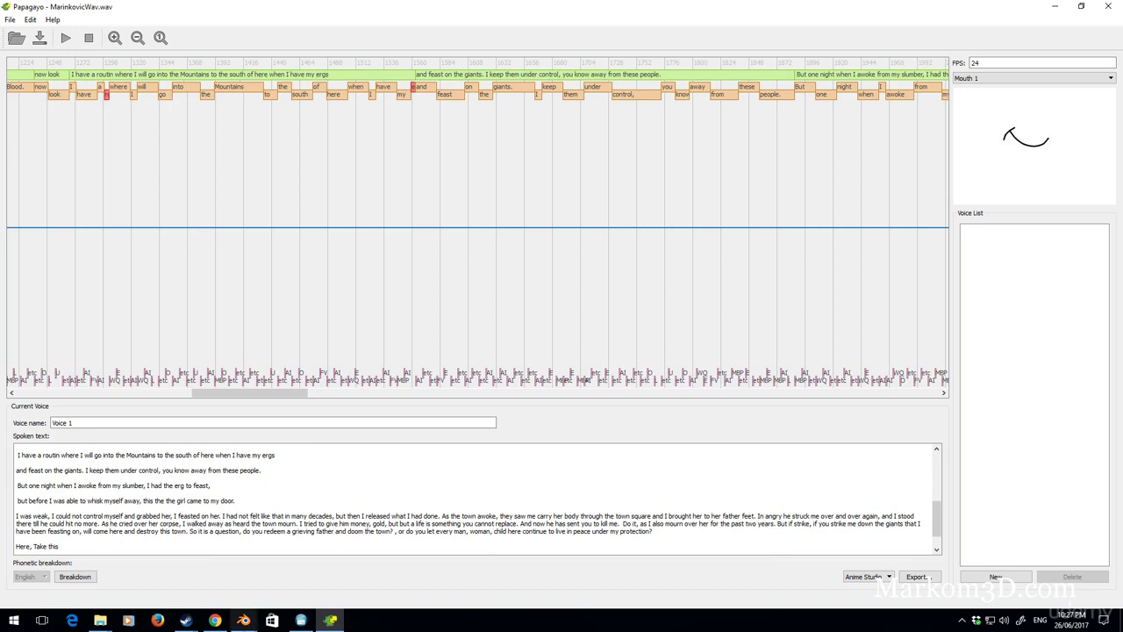
Change "routin" back to "routine" in the spoken text
click(215, 620)
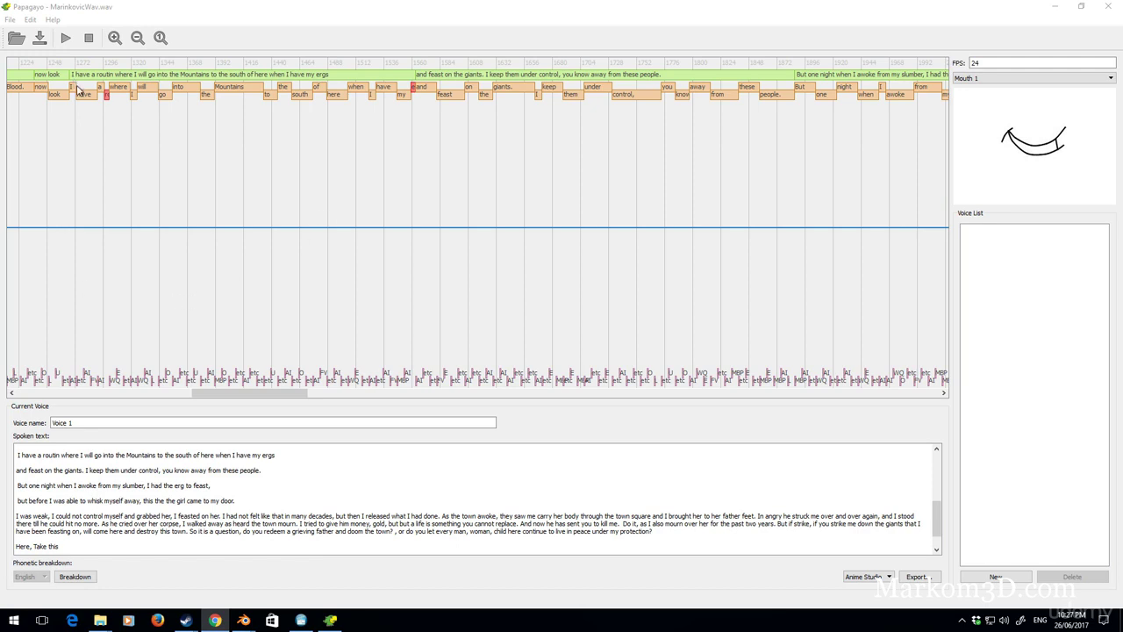
click(50, 454)
double_click(50, 454)
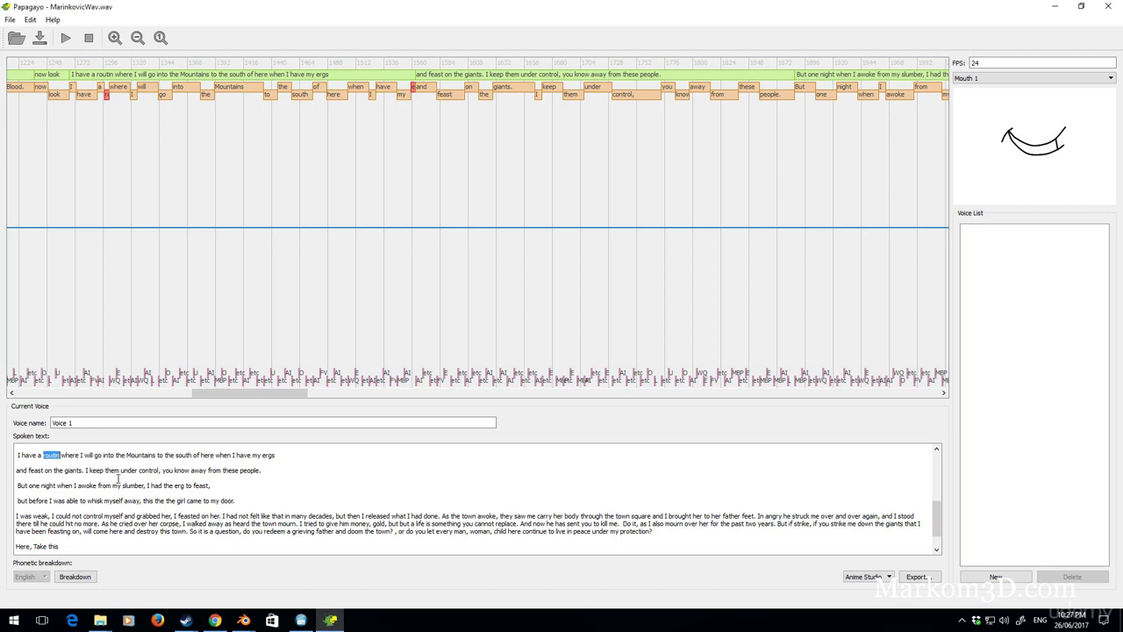
text(routine)
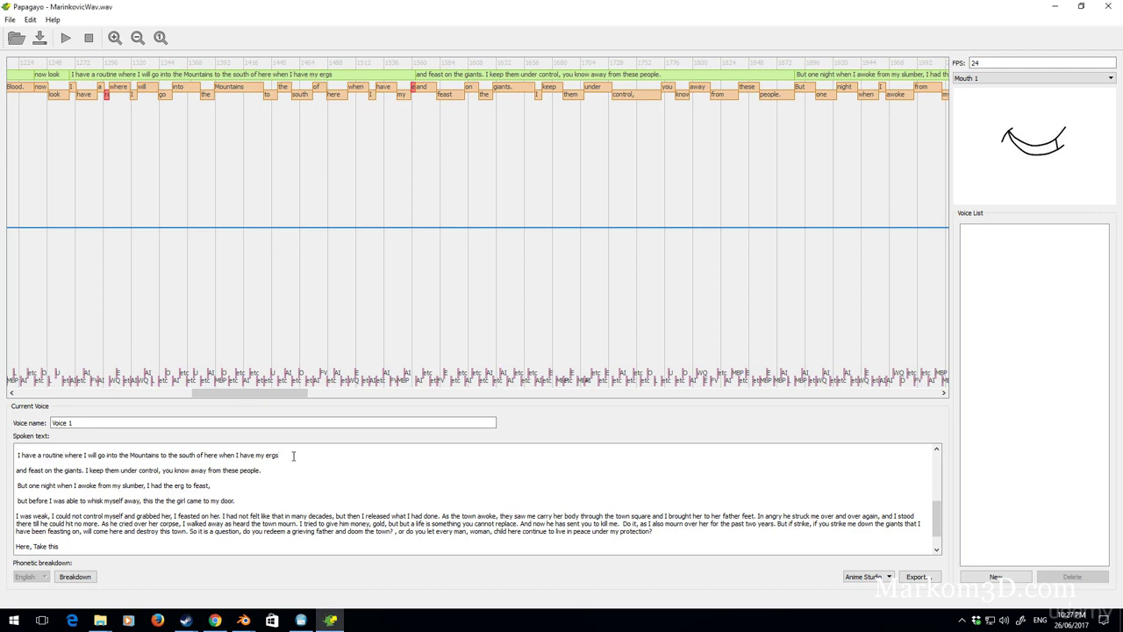
click(108, 96)
click(104, 101)
click(215, 620)
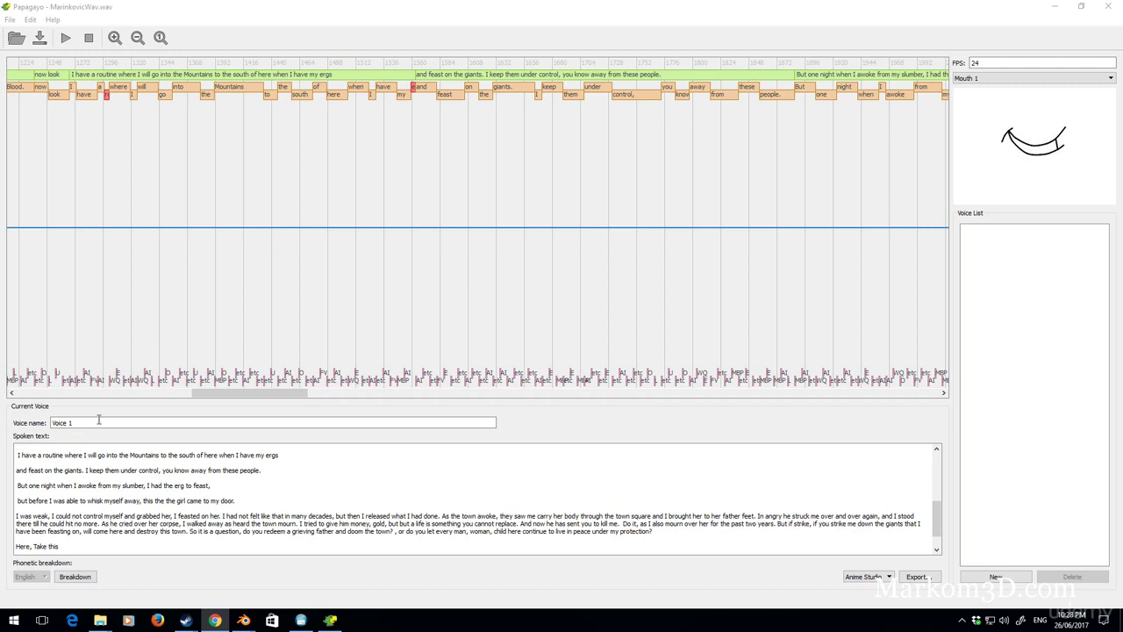
double_click(51, 456)
key(Right)
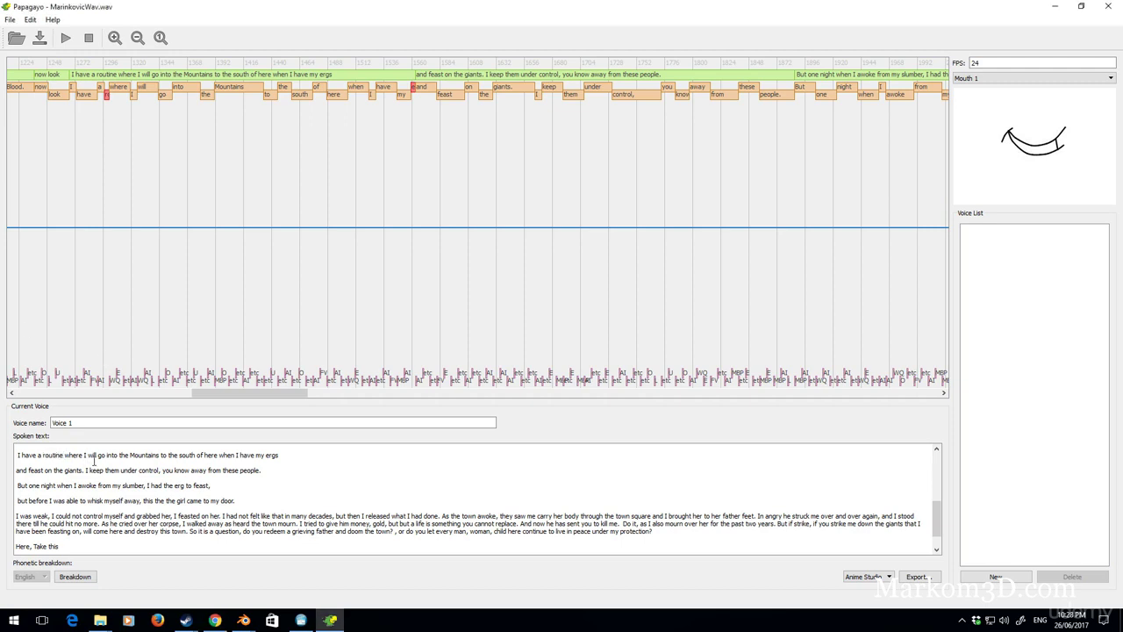
click(215, 620)
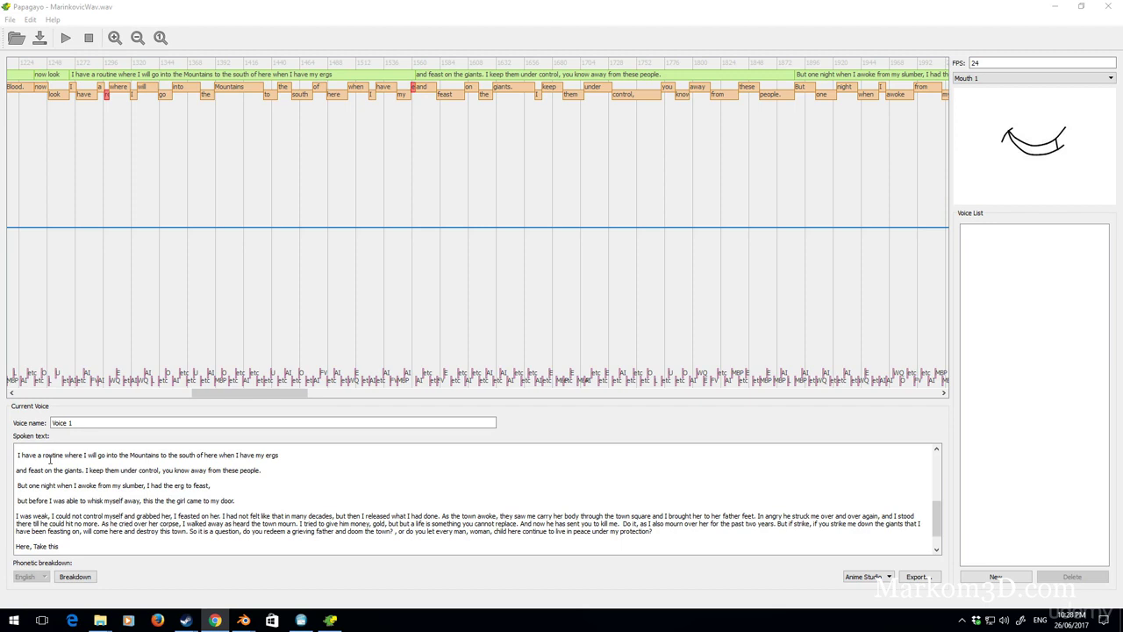
Replace the word "routine" with "meeting" in the spoken text sentence about going into the Mountains
click(50, 460)
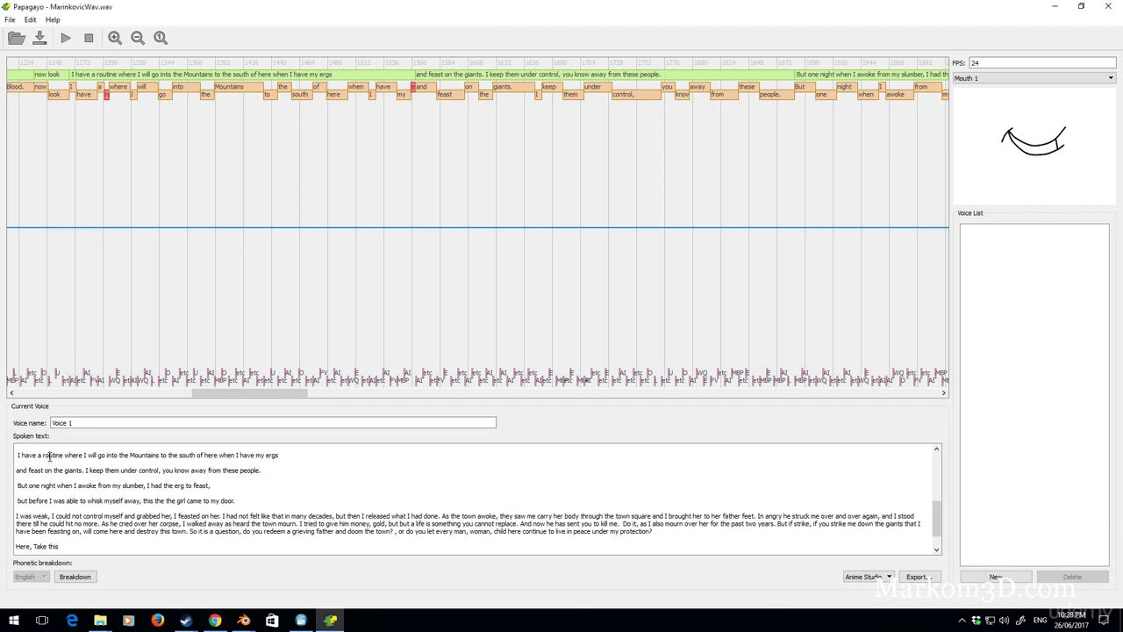
double_click(50, 455)
text(meet)
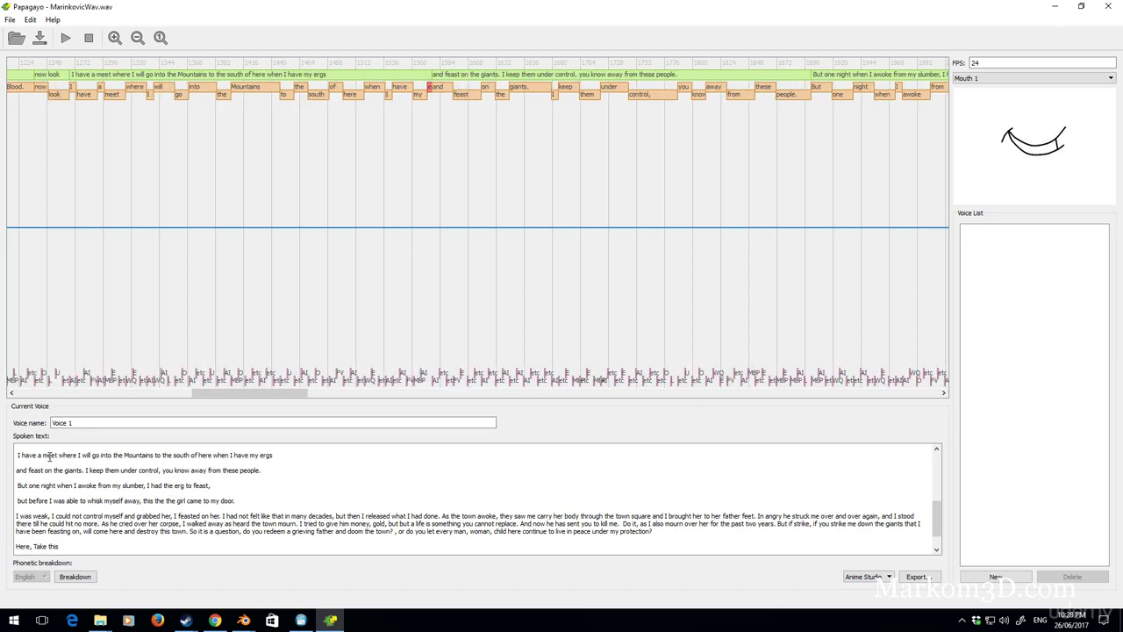
text(ing)
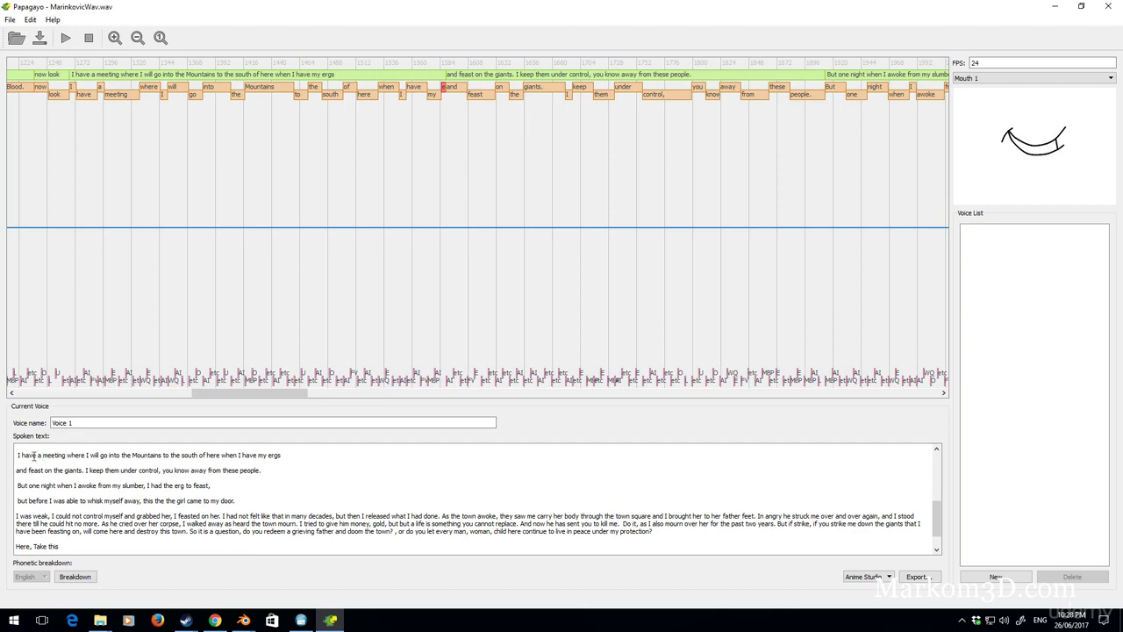
Change "ergs" to "erg" at the end of the "I have a meeting" sentence in the spoken text
drag(111, 219, 186, 222)
drag(162, 146, 436, 142)
key(BackSpace)
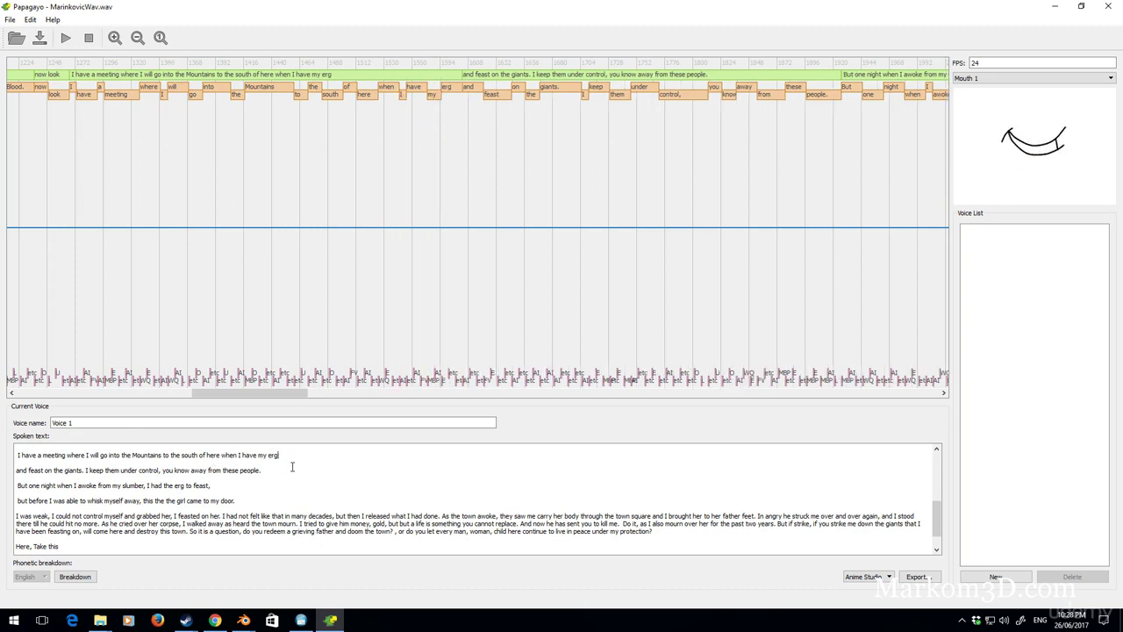
Delete the stray comma between "doom the town?" and "or do you let every man" in the spoken text
drag(245, 395, 750, 393)
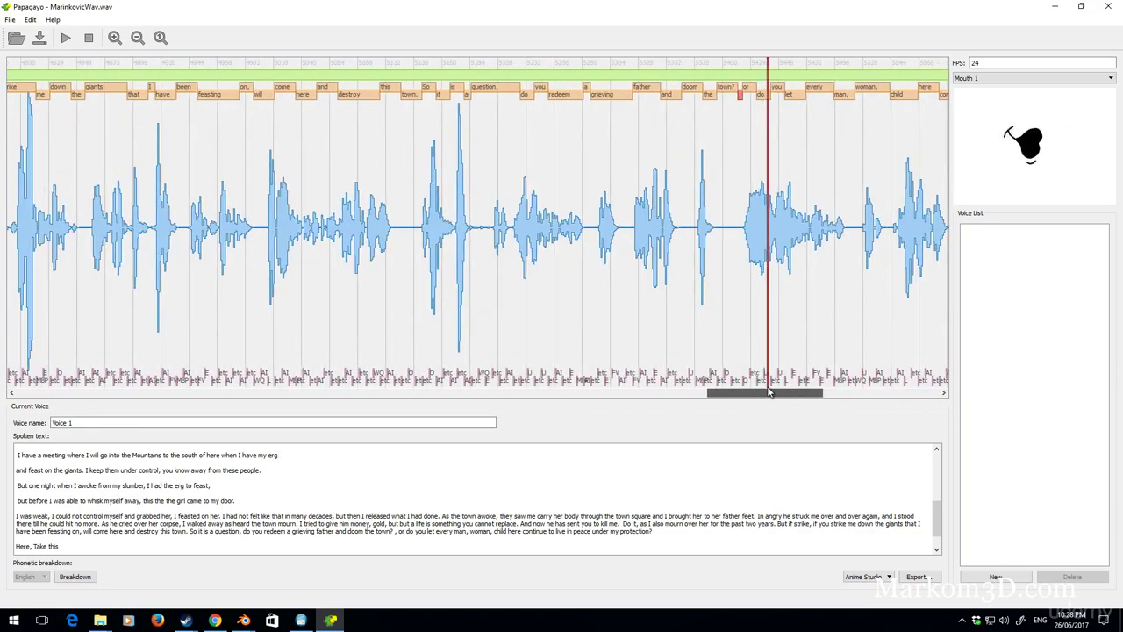
drag(737, 161, 742, 160)
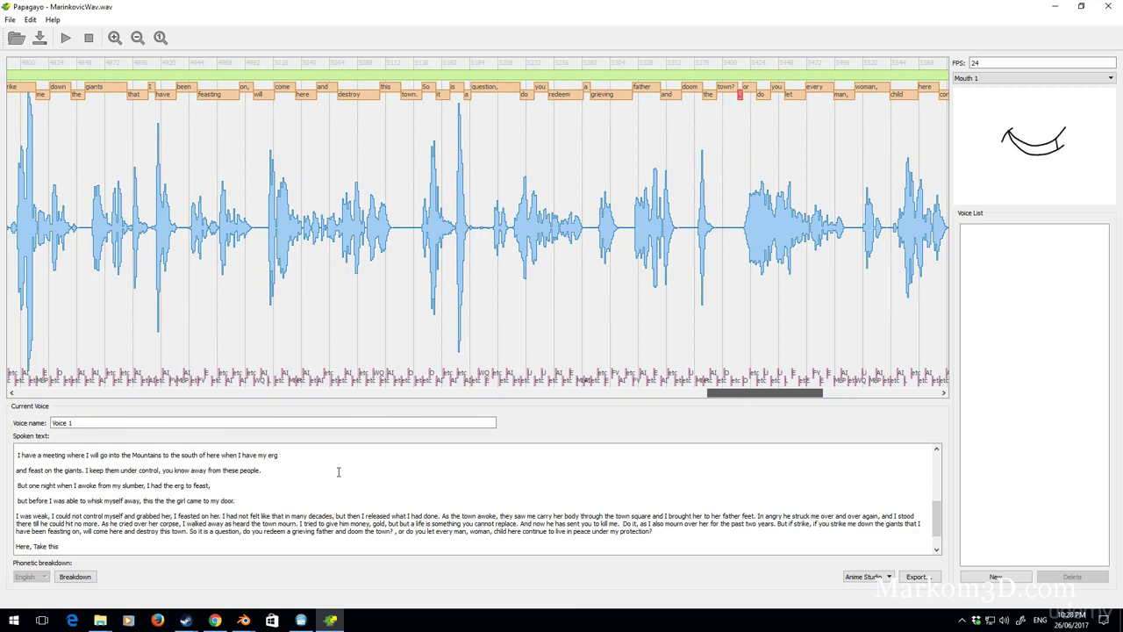
drag(744, 394, 785, 394)
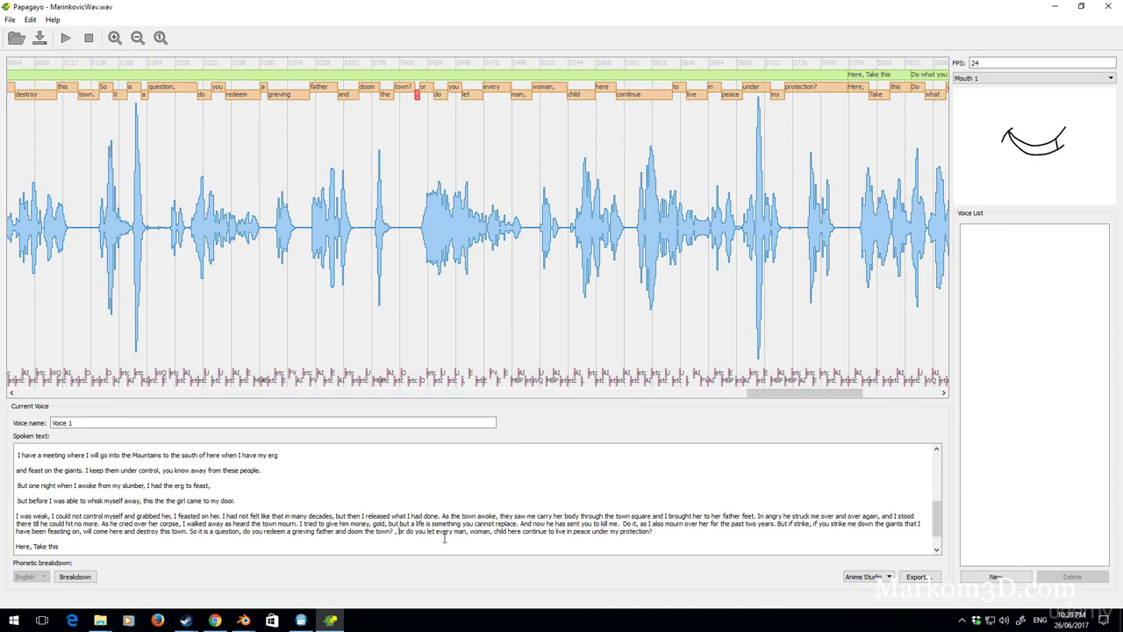
key(BackSpace)
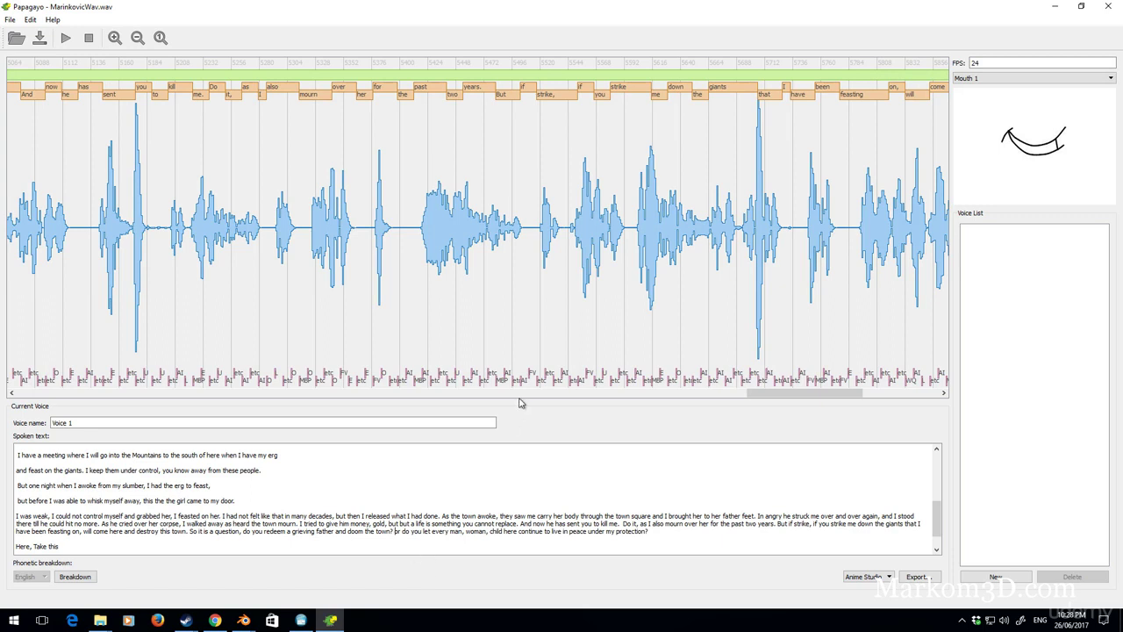
drag(797, 393, 784, 393)
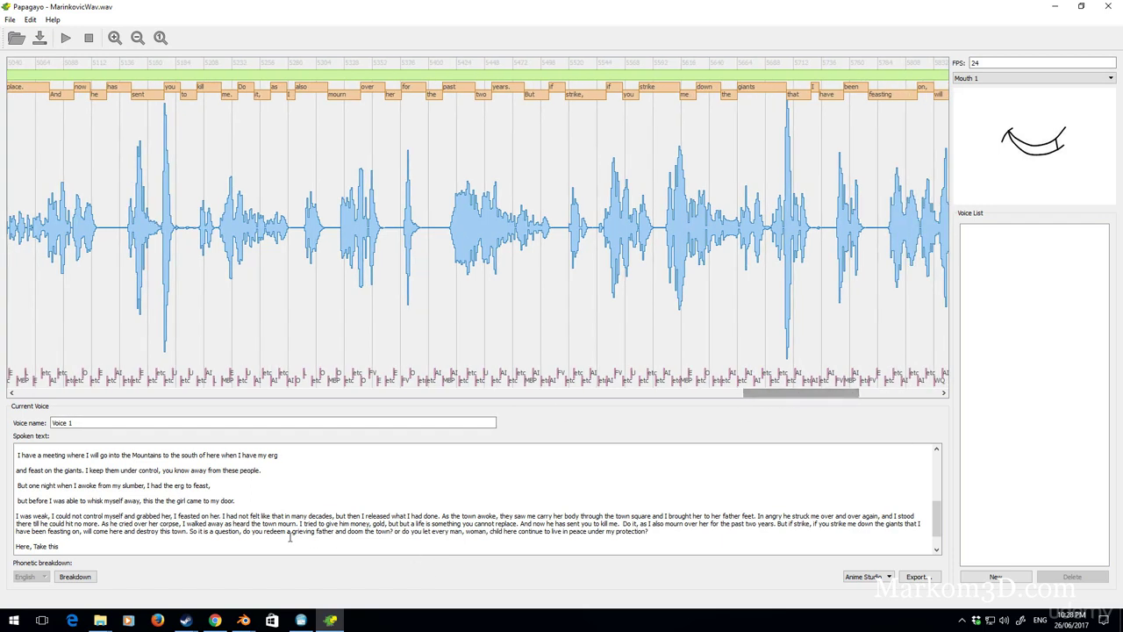
Split the "I was weak" paragraph with blank lines after "grabbed her,", "what I had done." and "her father feet."
click(174, 514)
key(Return)
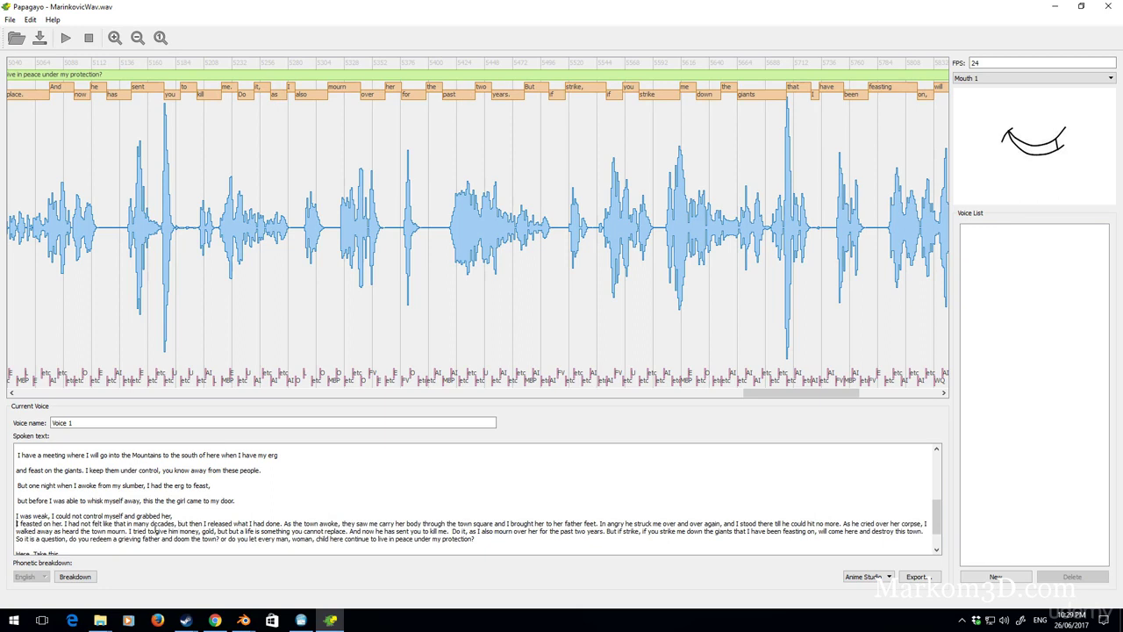
key(Return)
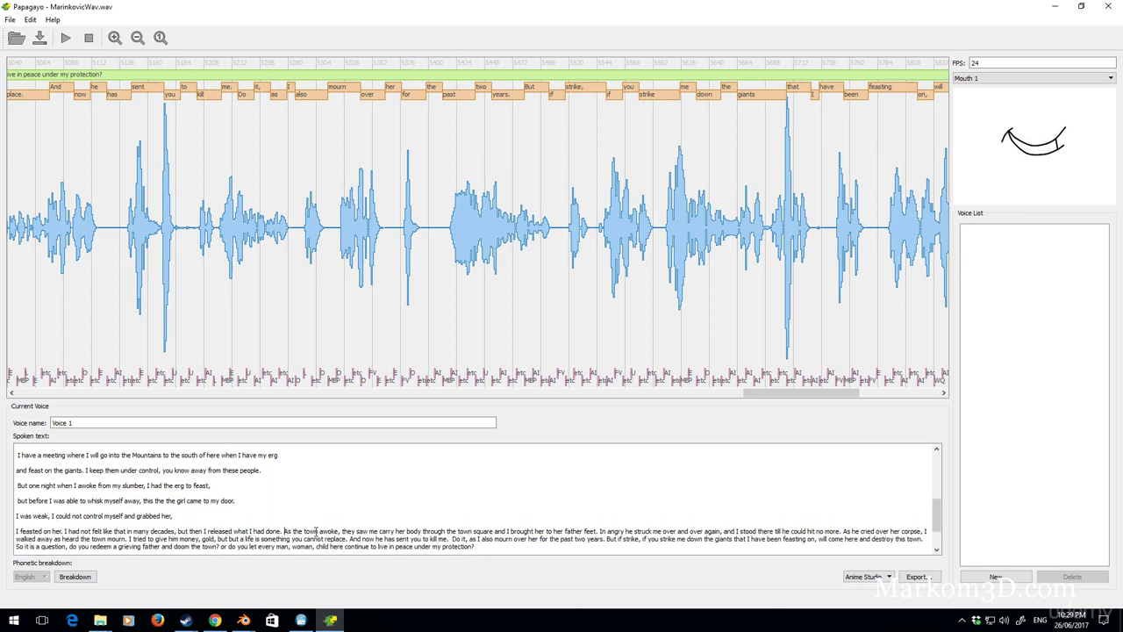
key(Return)
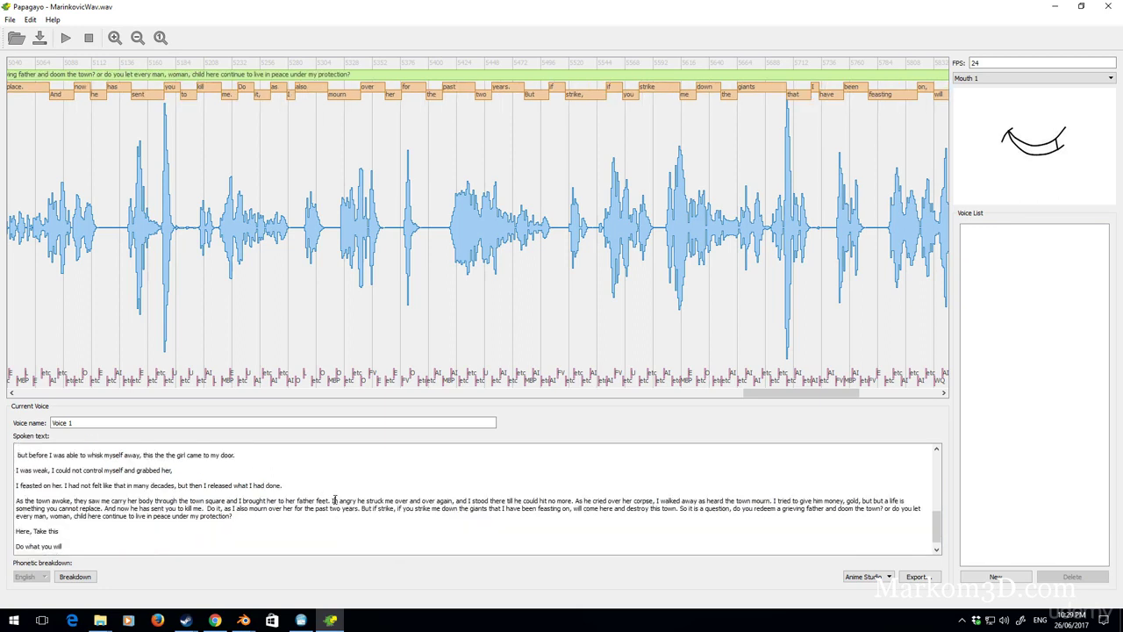
key(Return)
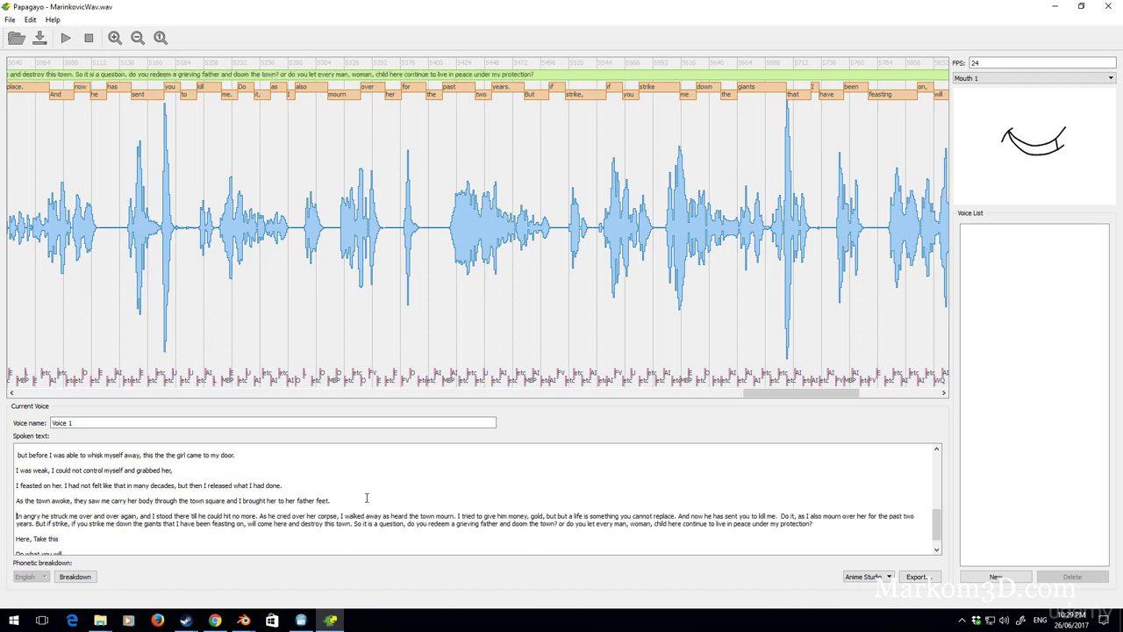
Break the remaining long paragraph into separate phrases after "over her corpse,", "you cannot replace.", "past two years." and "destroy this town."
click(342, 516)
key(Return)
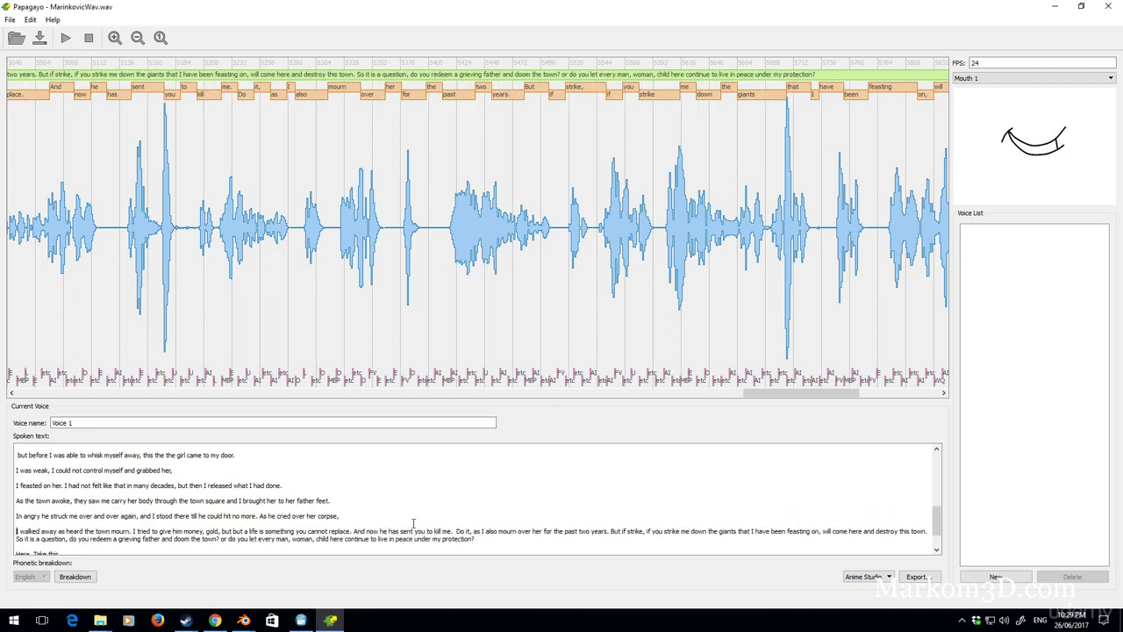
click(354, 530)
key(Return)
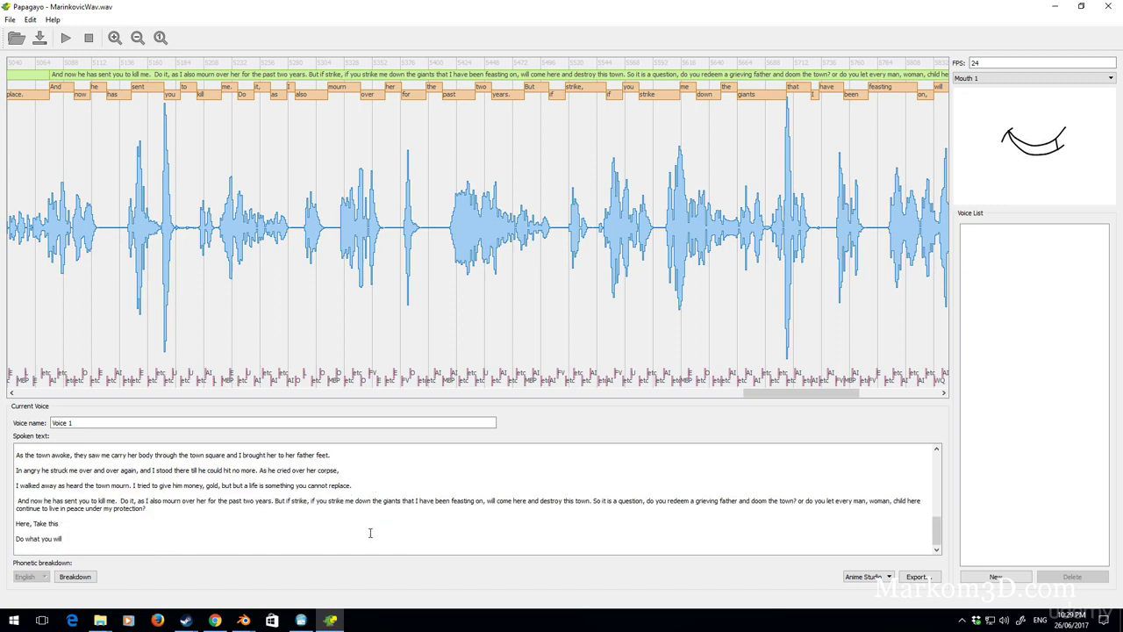
click(276, 500)
key(Return)
key(Return)
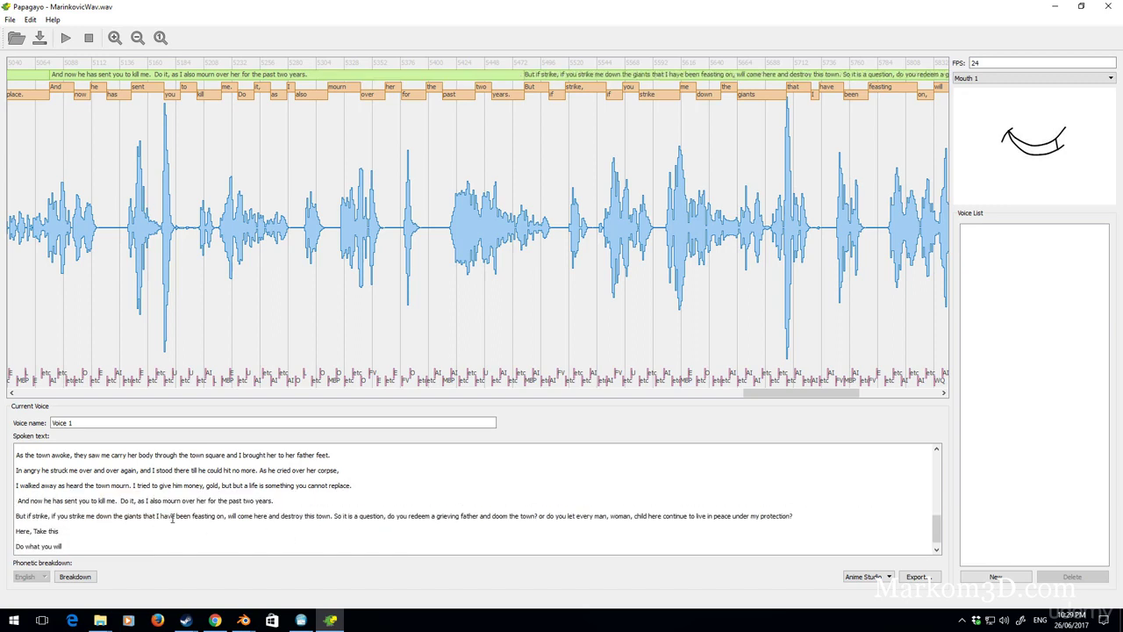
click(334, 515)
key(Return)
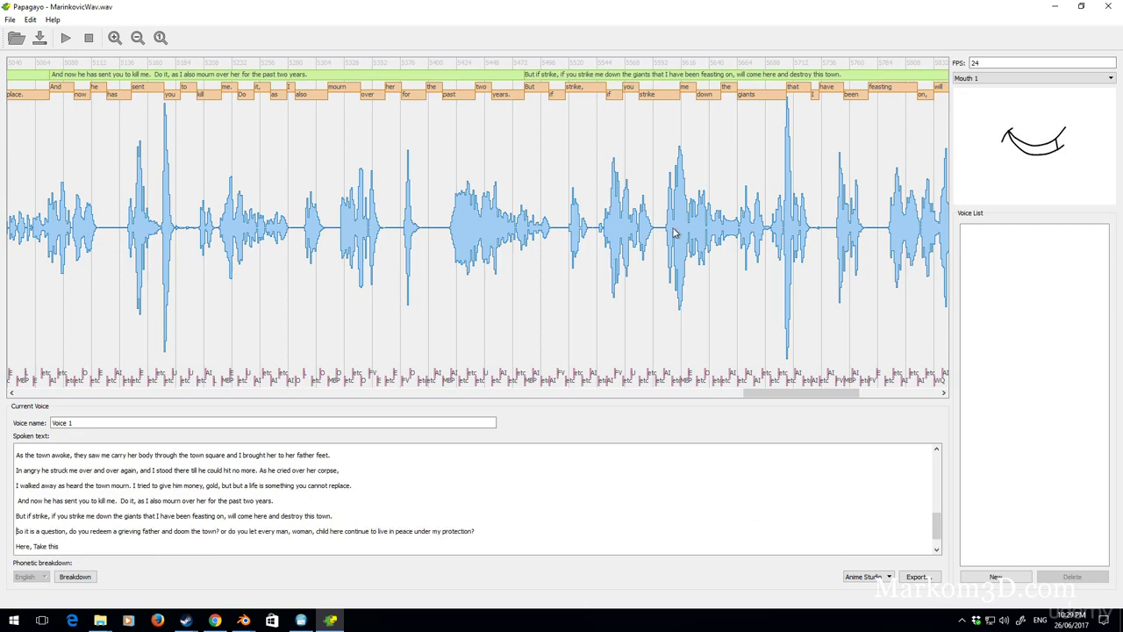
Try to shorten the "So it is a question" phrase on the timeline so it ends at about frame 6115
drag(825, 393, 915, 390)
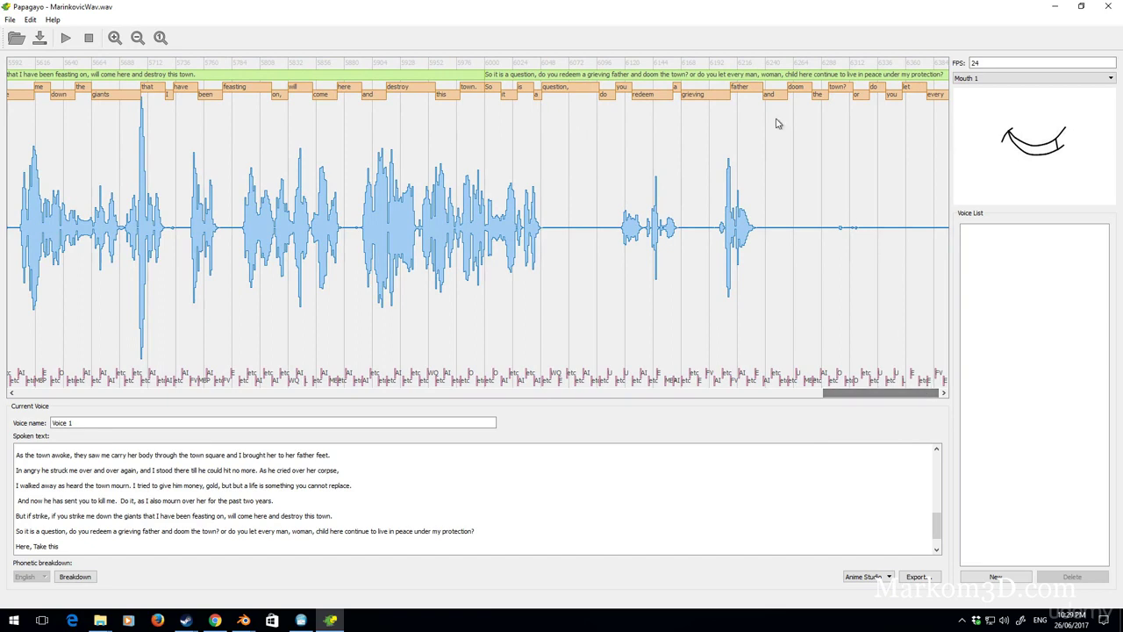
click(488, 78)
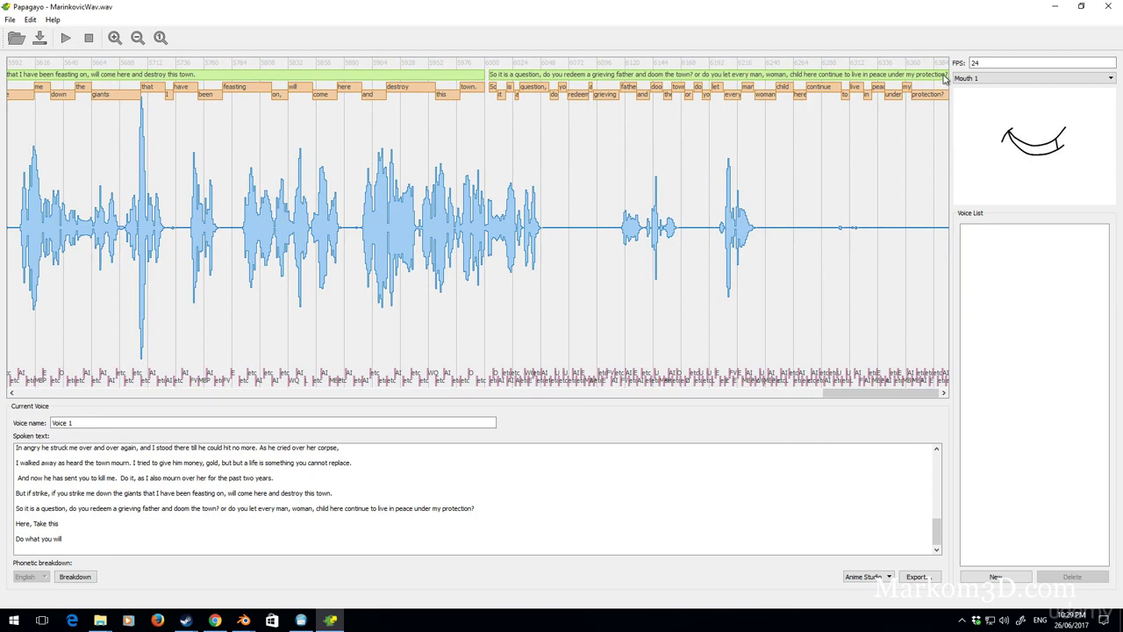
drag(945, 79, 625, 78)
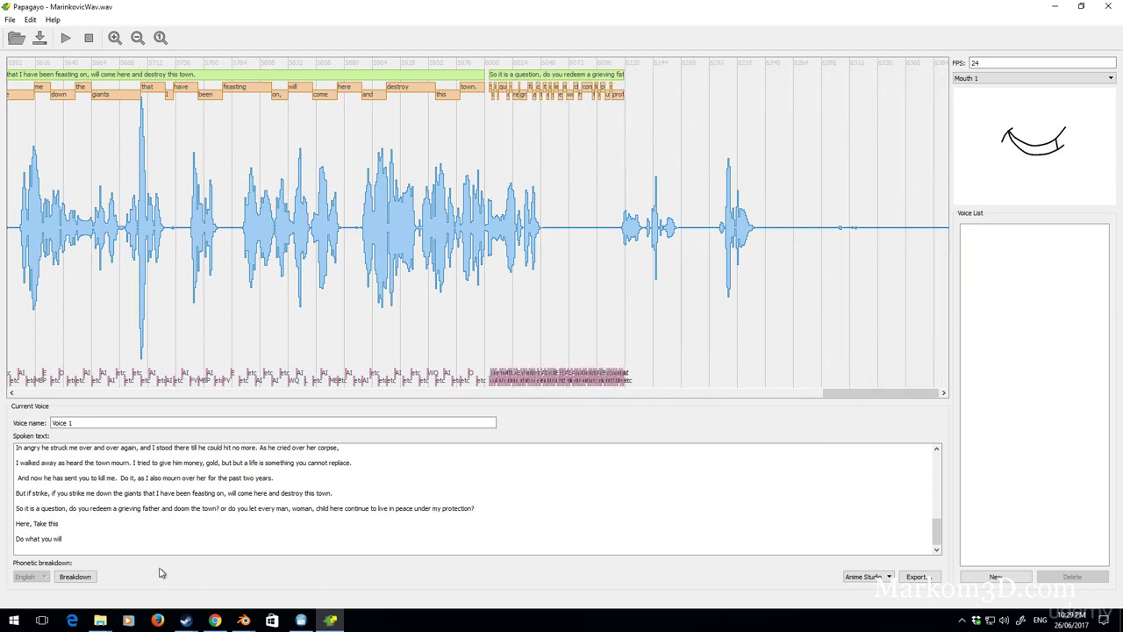
click(95, 541)
key(ctrl+z)
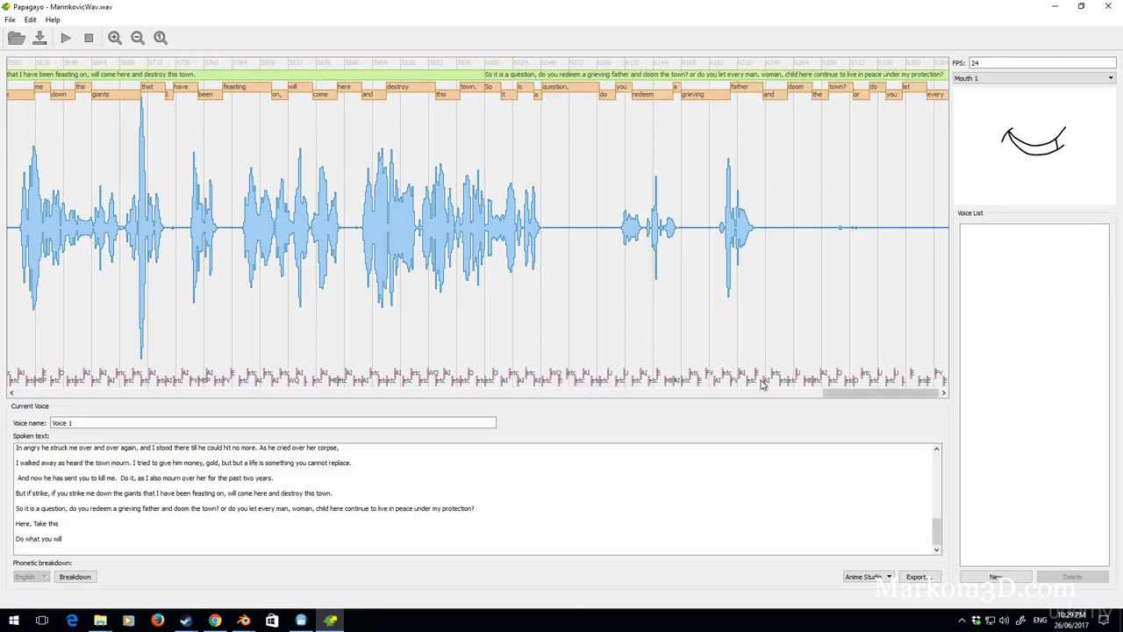
Remove the breaks before "So it is a question", "But if strike" and "And now he has sent you" in the spoken text
drag(863, 394, 997, 369)
key(Delete)
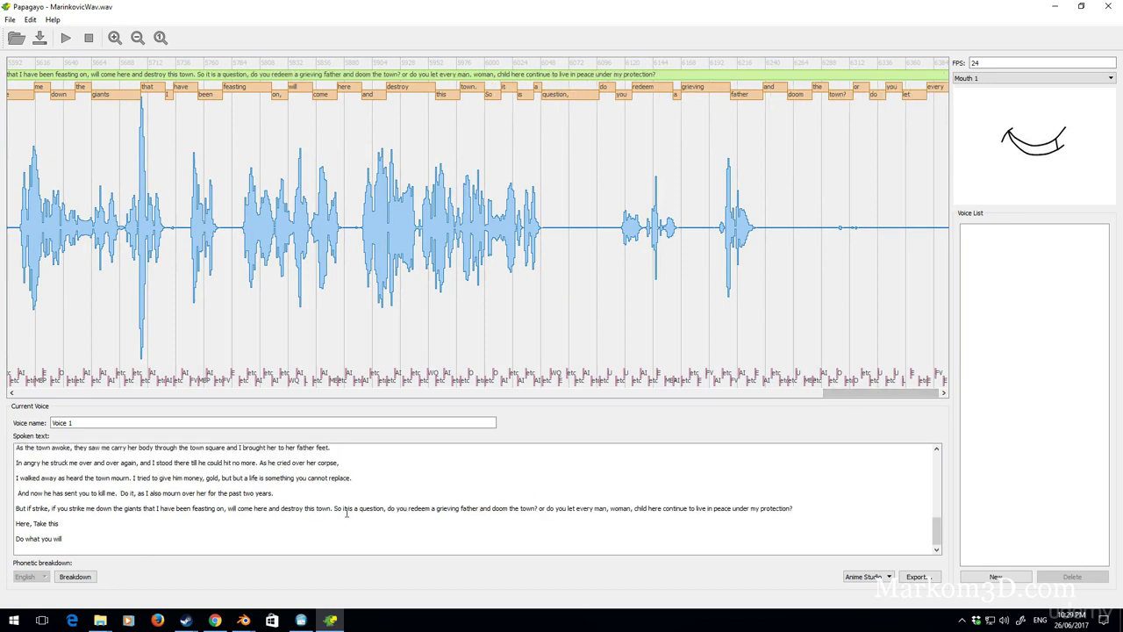
key(Delete)
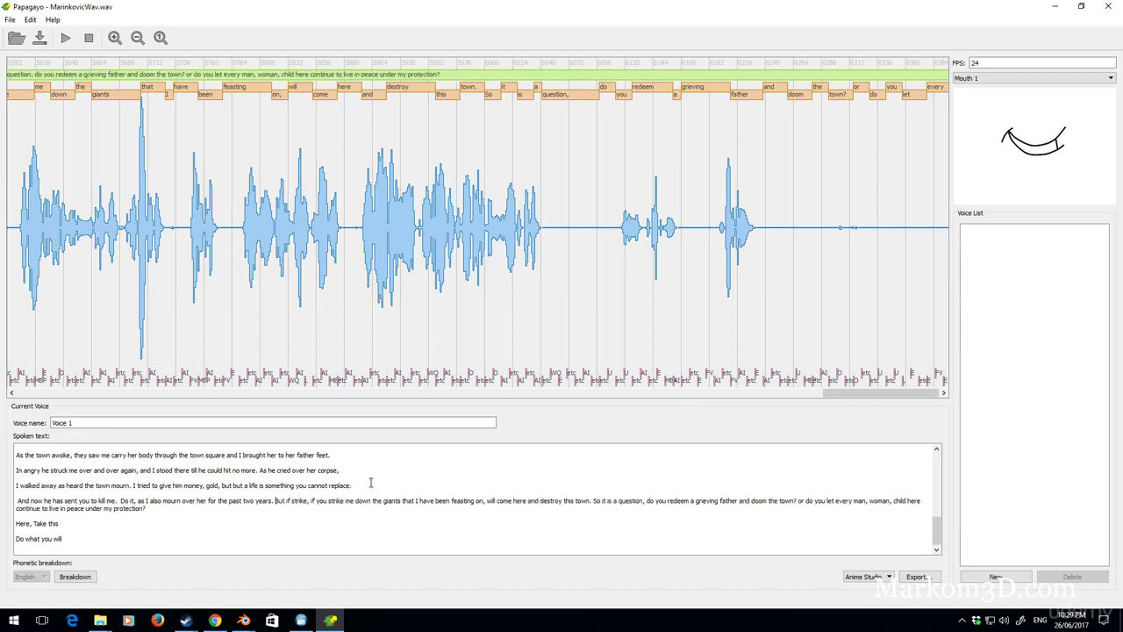
key(Delete)
key(Delete)
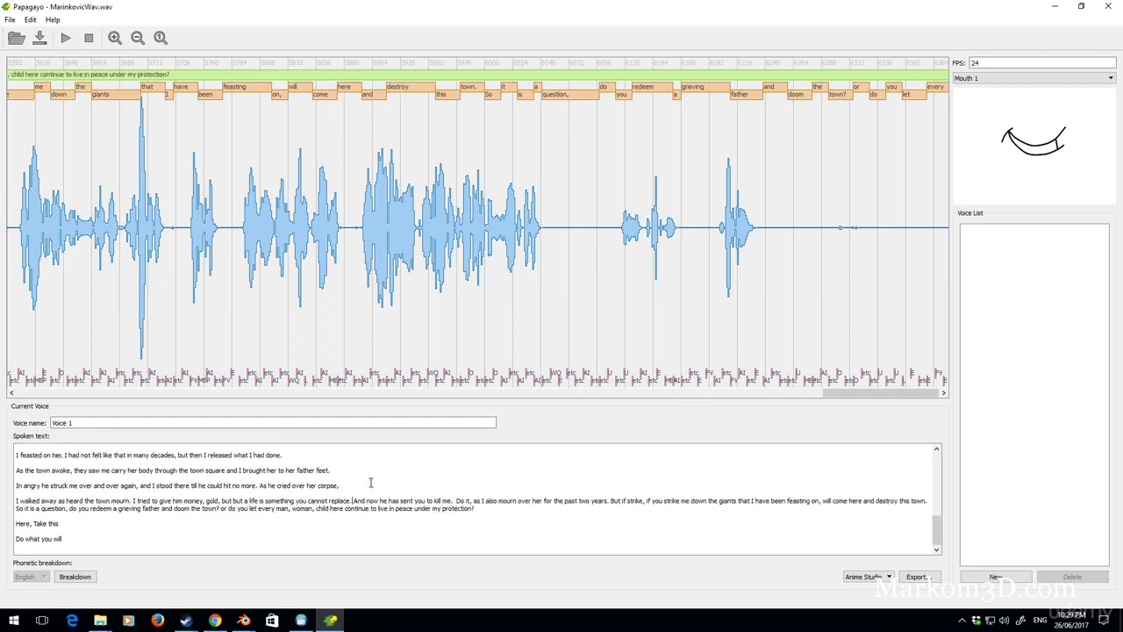
Try to shorten the rejoined "I walked away" phrase on the timeline so it ends at about frame 6024
drag(820, 393, 1042, 270)
drag(944, 75, 517, 79)
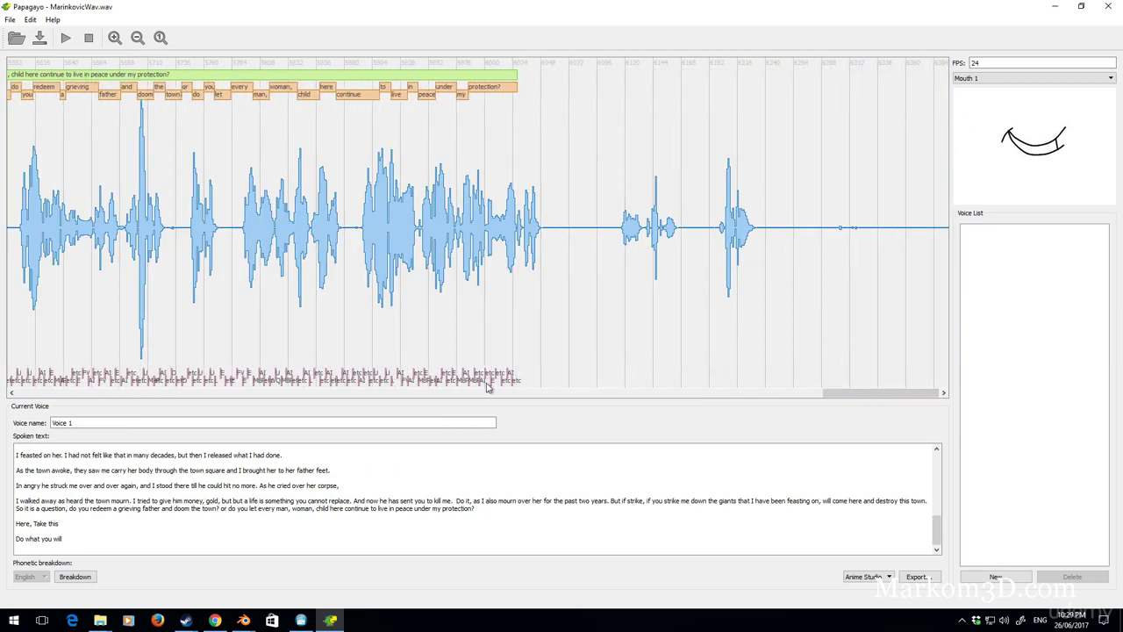
click(114, 38)
drag(448, 392, 972, 399)
click(138, 38)
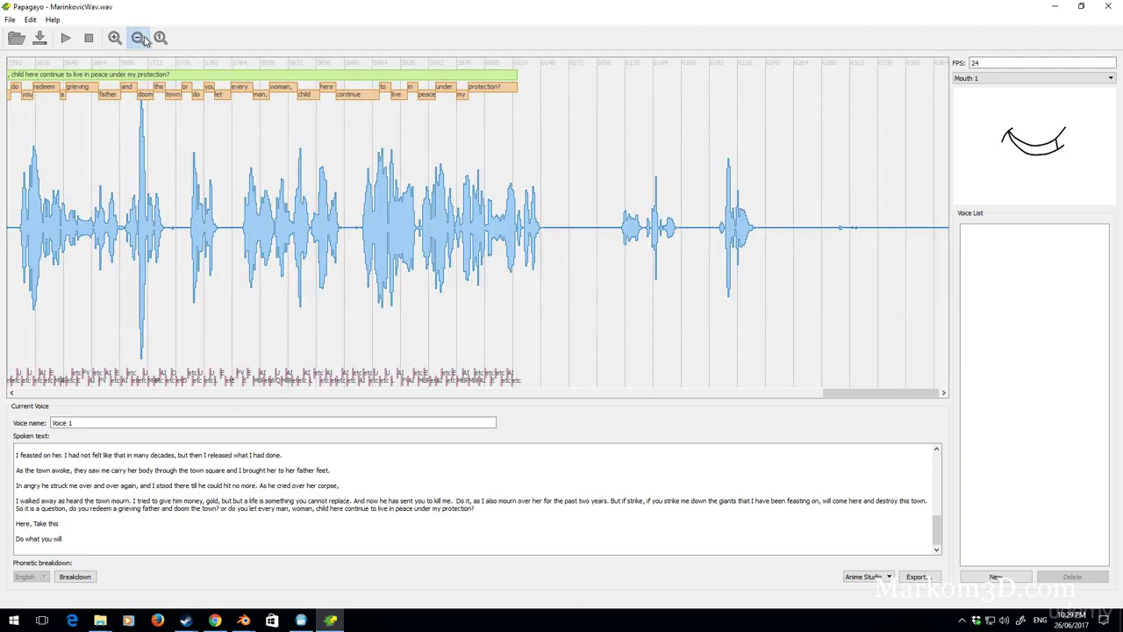
Rejoin the "I walked away" and "In angry he struck me" lines to the paragraph starting "As the town awoke"
click(348, 485)
key(Delete)
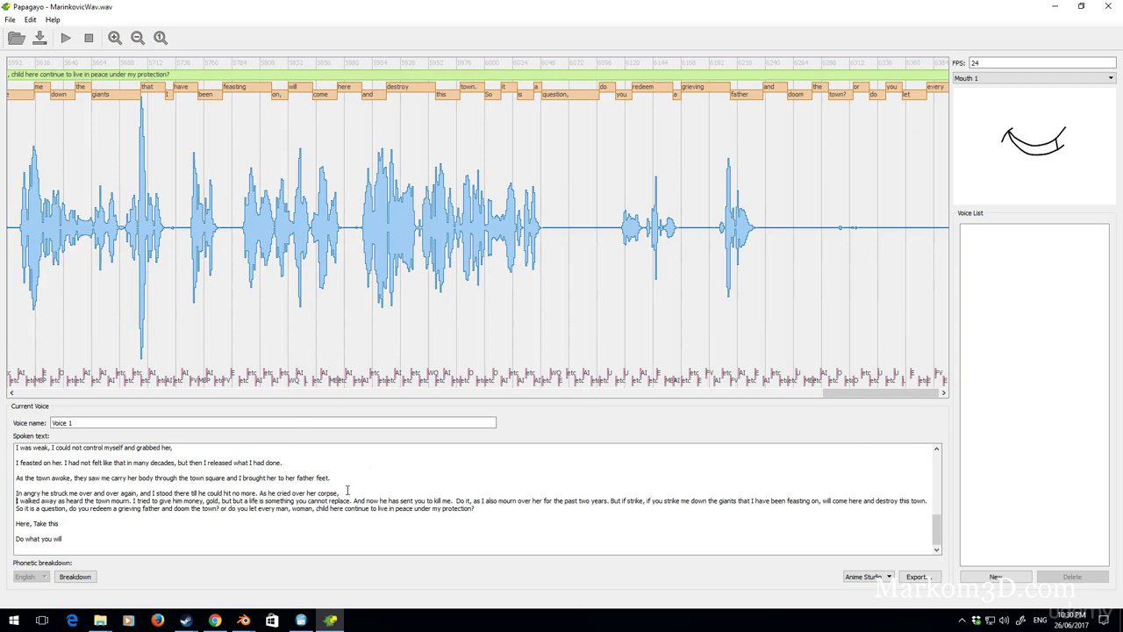
key(Delete)
key(Delete)
key(Delete)
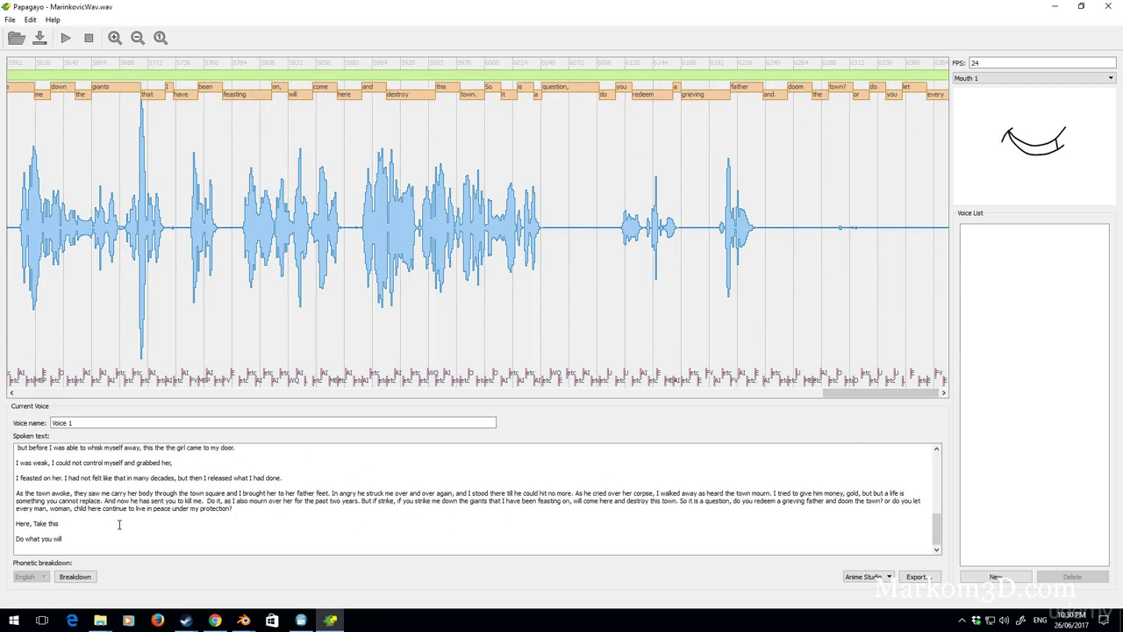
key(Delete)
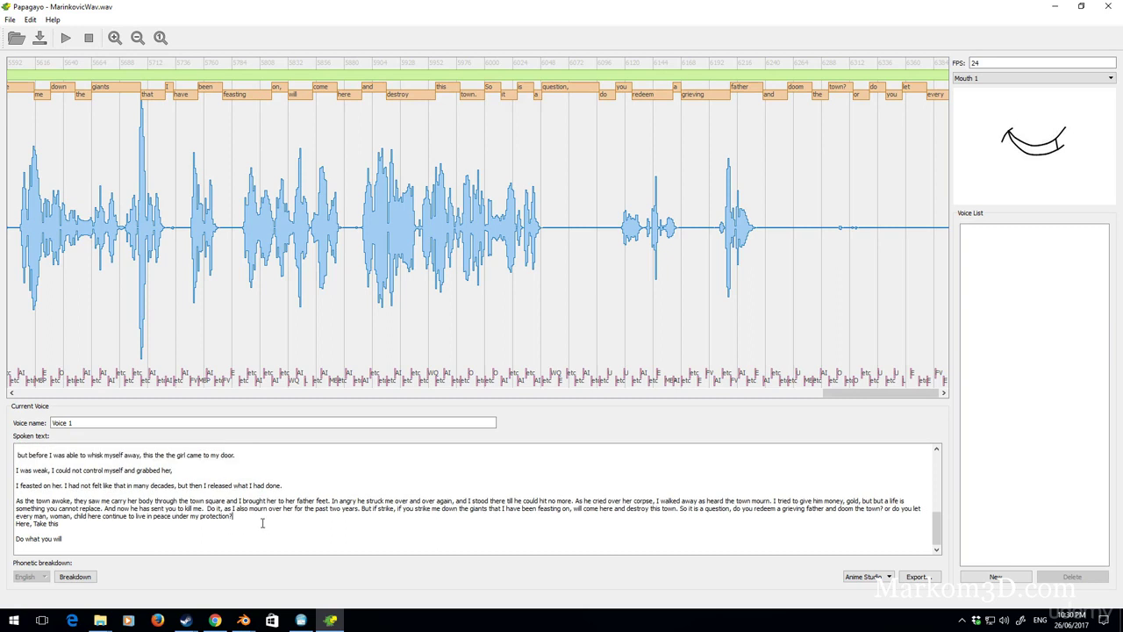
scroll(260, 521, up, 1)
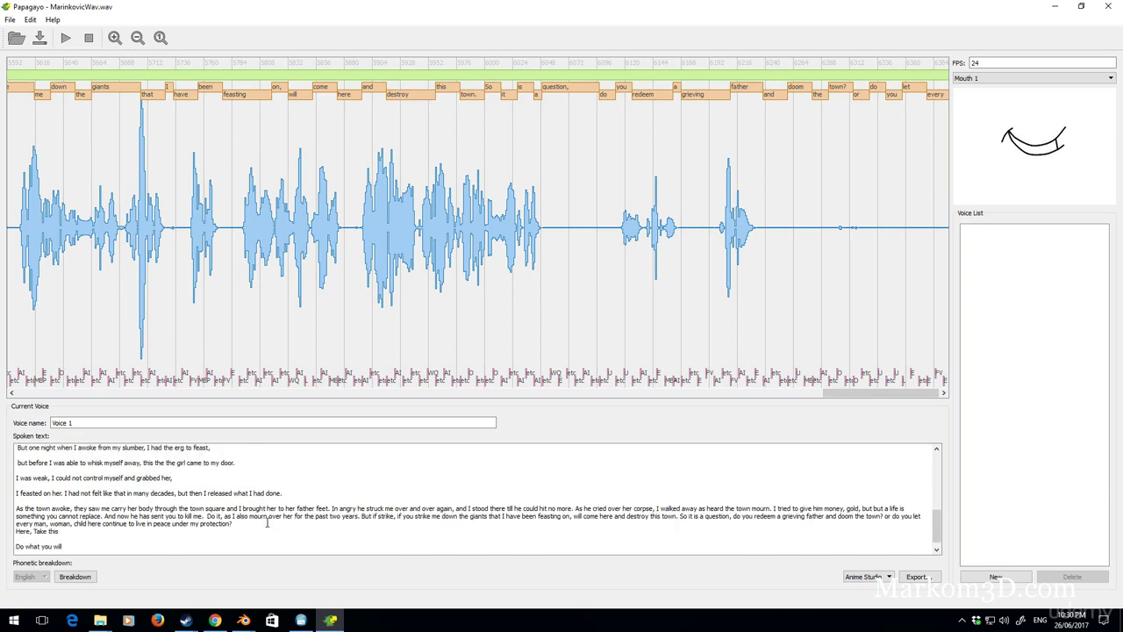
key(Return)
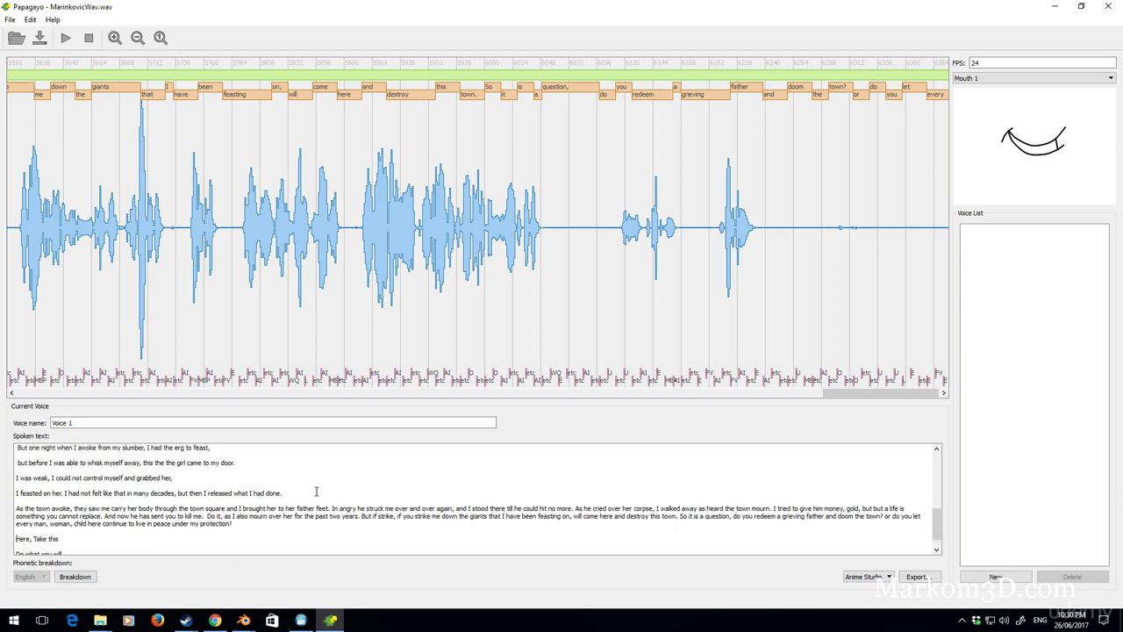
Rejoin the "As the town awoke" and "I feasted on her" lines to the "I was weak" paragraph
key(Delete)
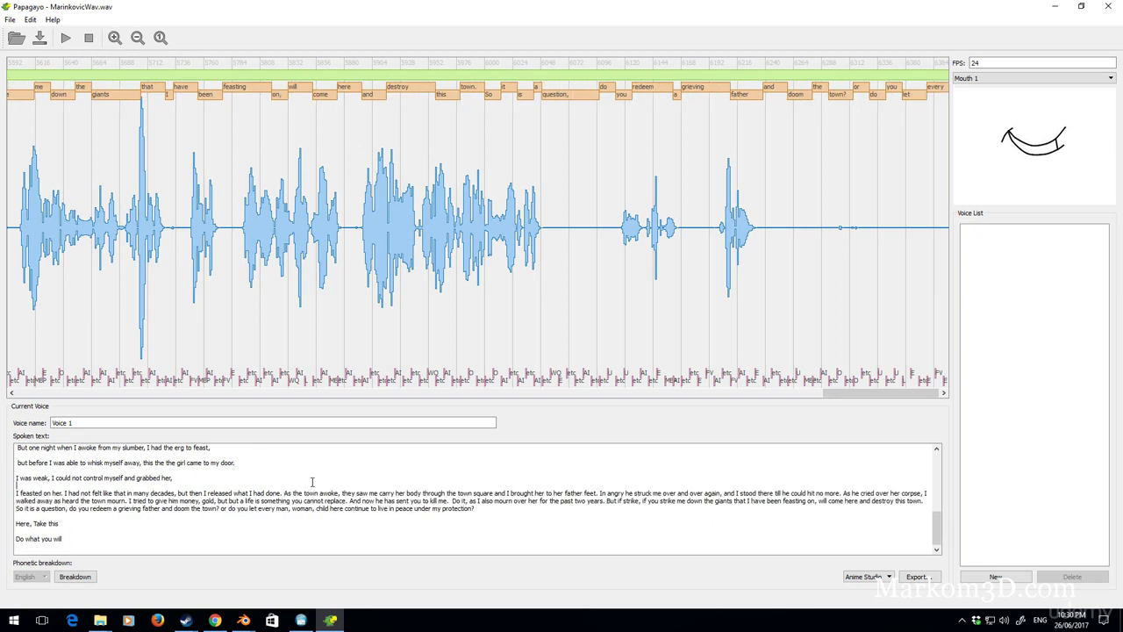
key(Delete)
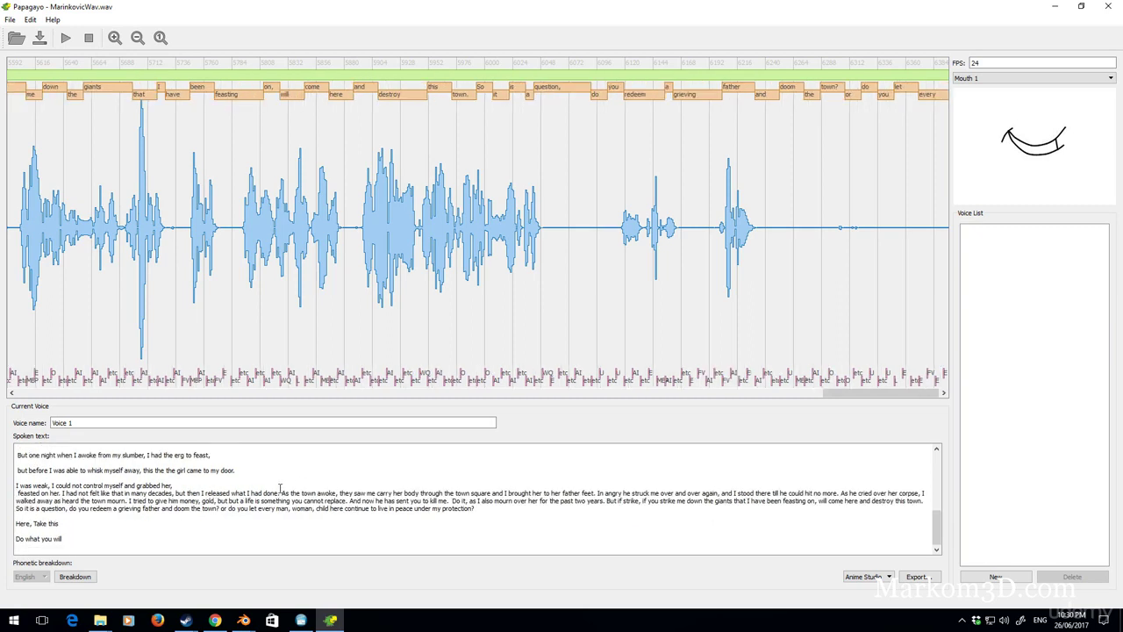
text(I)
key(Delete)
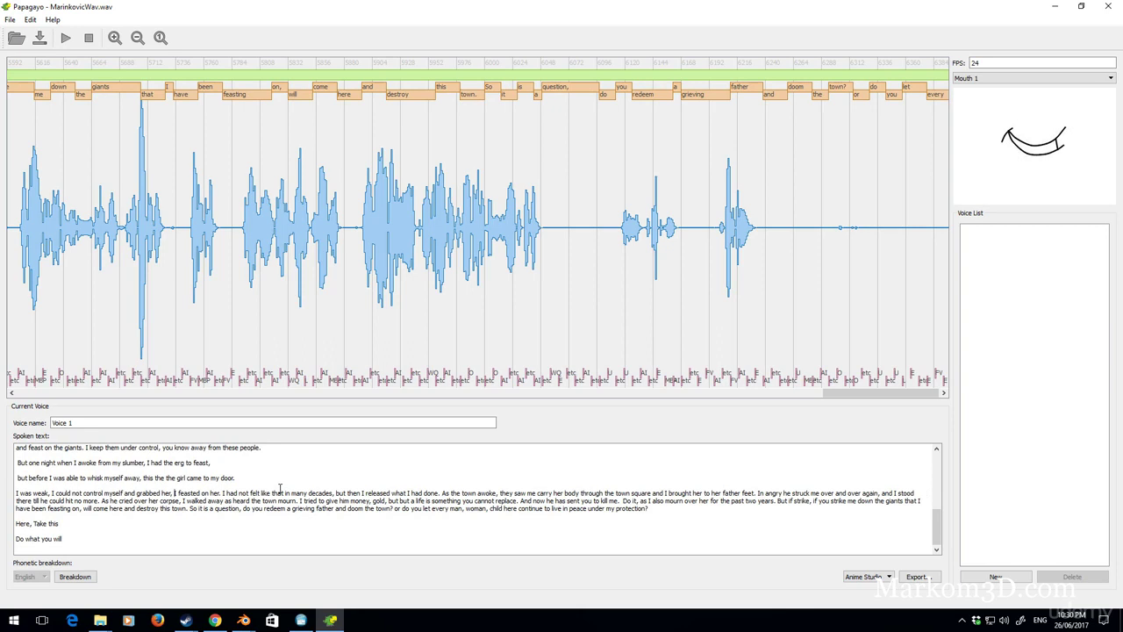
key(ctrl+a)
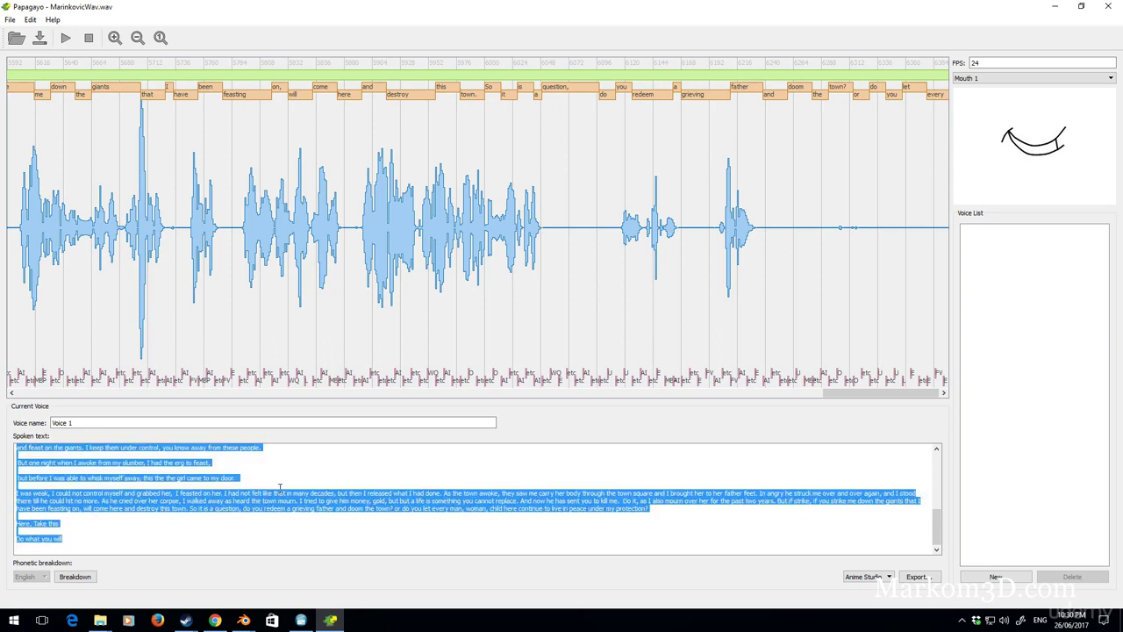
text(routine)
key(ctrl+z)
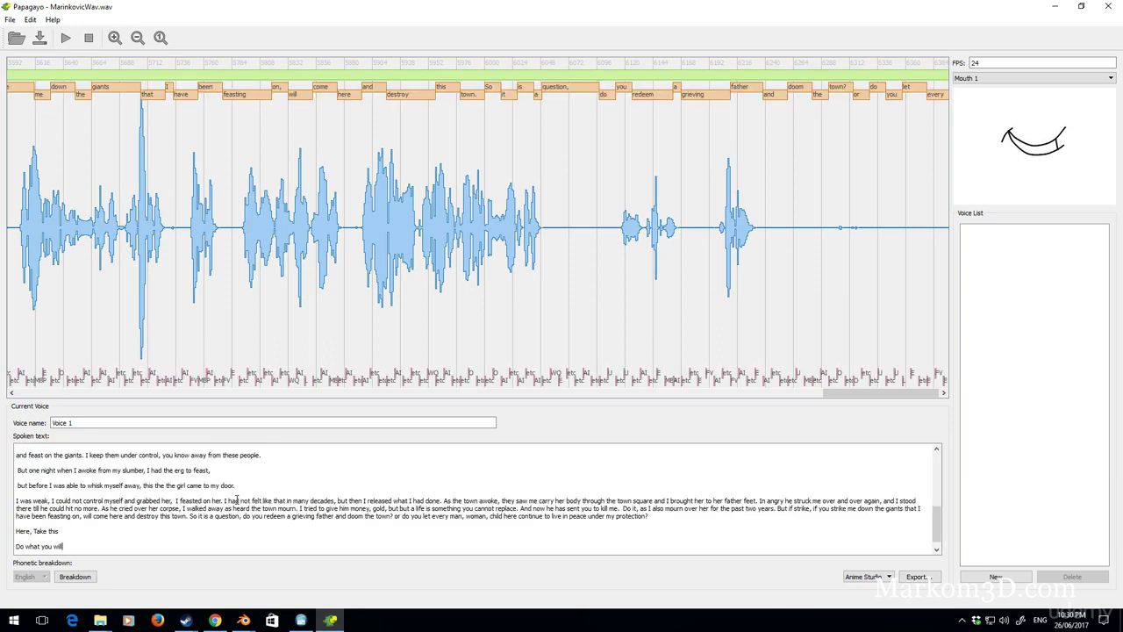
Rejoin the "I was weak" and "but before I was able" text to the "But one night" line and remove the break above it
click(290, 489)
key(BackSpace)
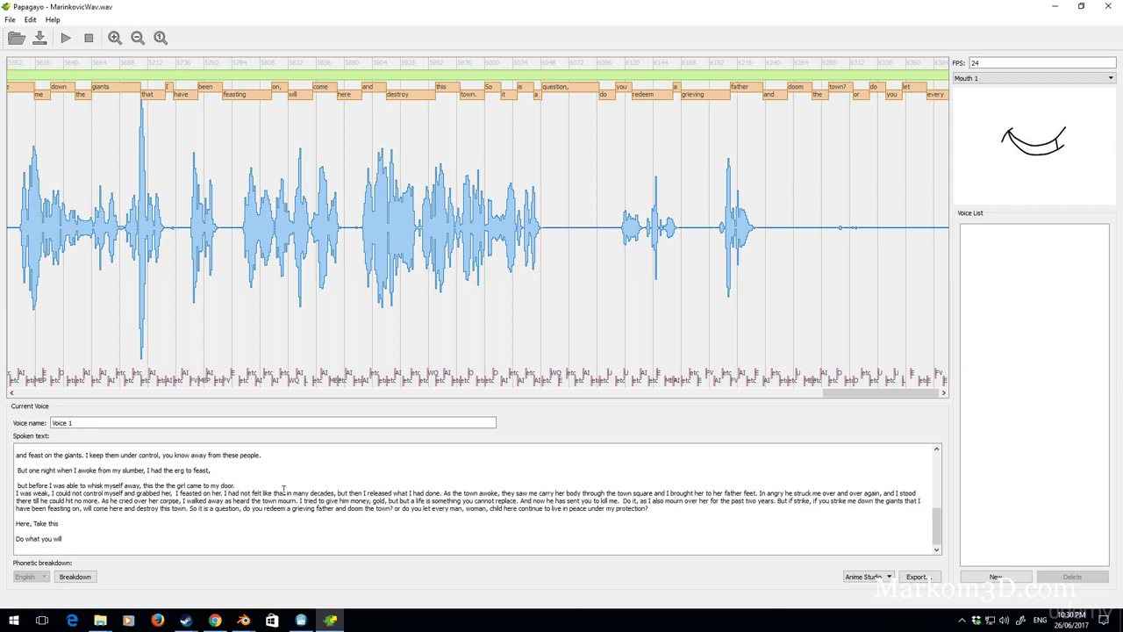
scroll(267, 481, up, 1)
key(BackSpace)
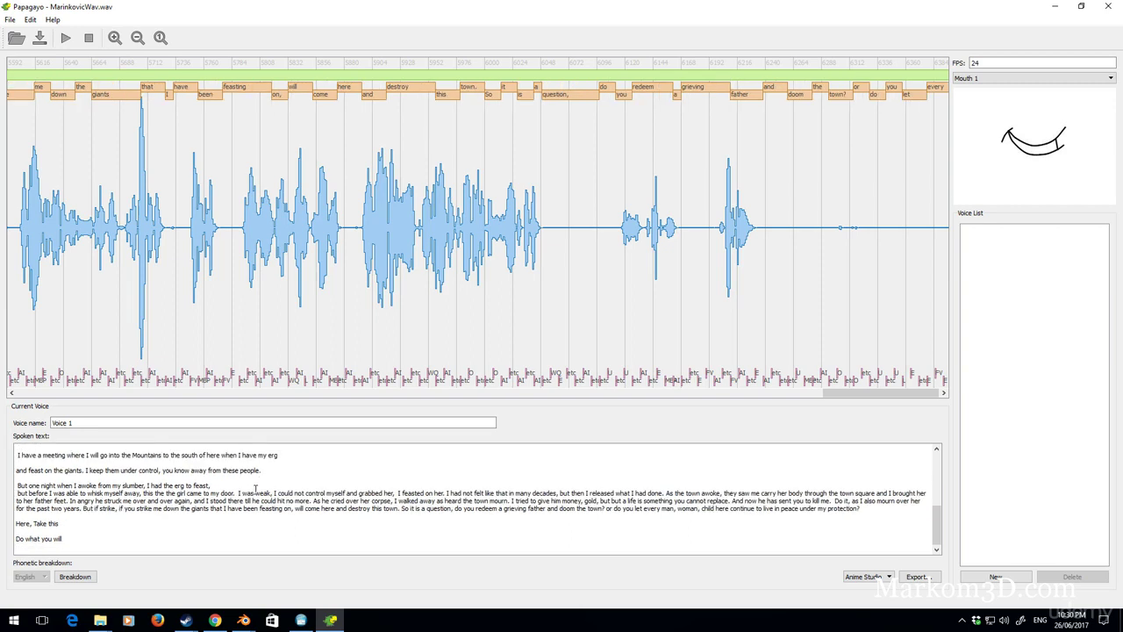
key(Home)
key(BackSpace)
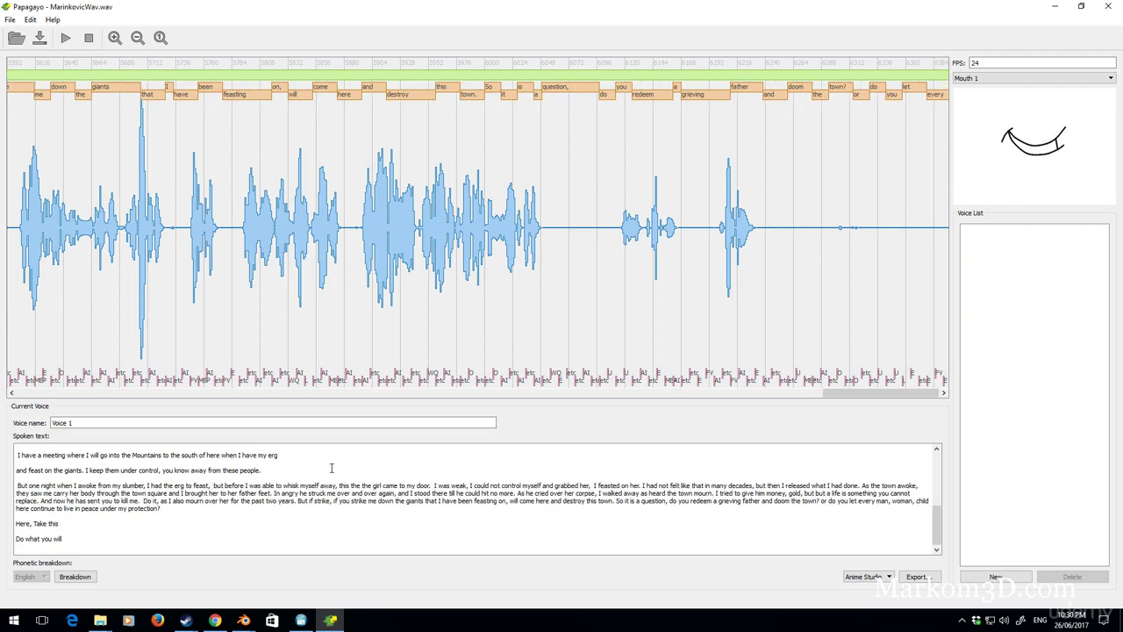
click(332, 467)
key(Delete)
key(Delete)
Remove the extra blank lines before "Please take a seat" and "Ah, is it stories" in the spoken text
scroll(414, 507, up, 5)
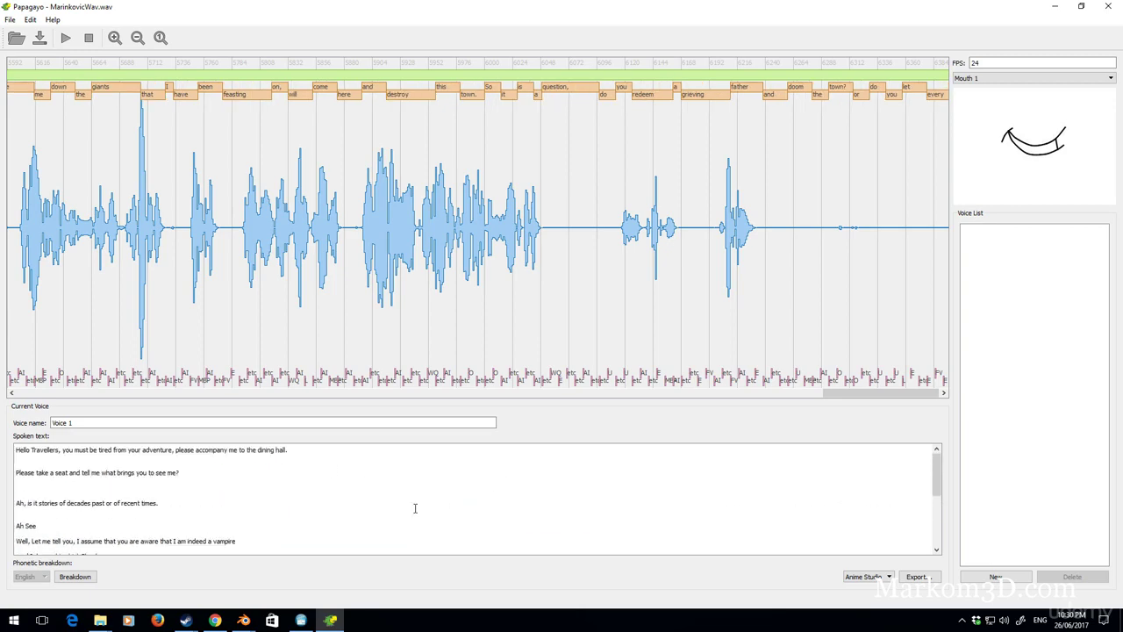
scroll(414, 507, down, 5)
scroll(414, 508, up, 5)
click(172, 462)
key(Delete)
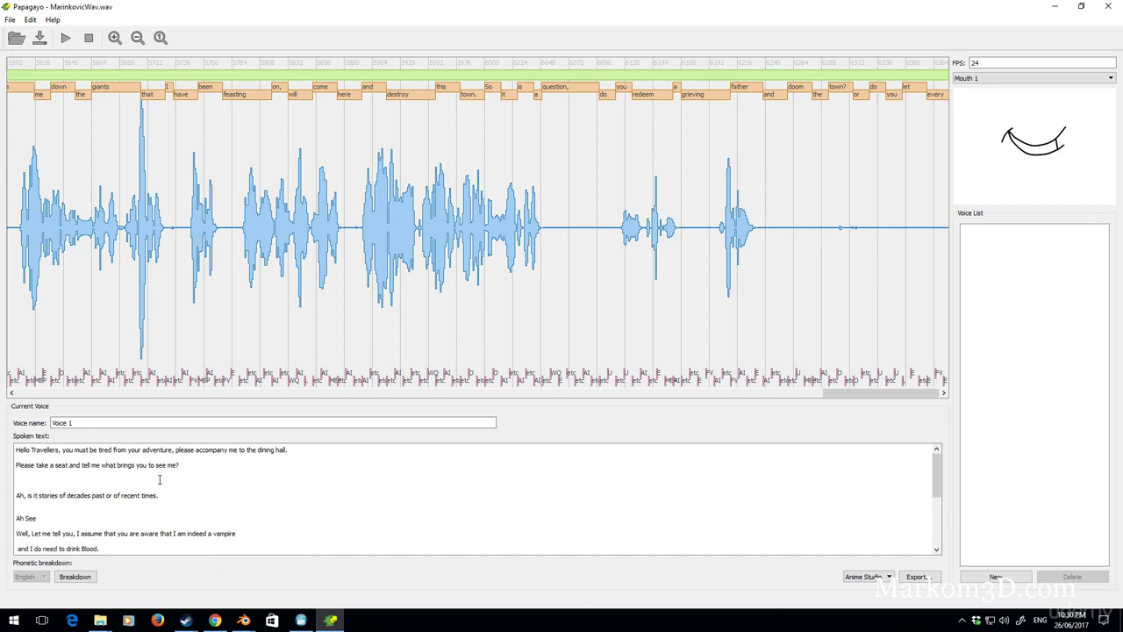
click(160, 481)
key(Delete)
key(Delete)
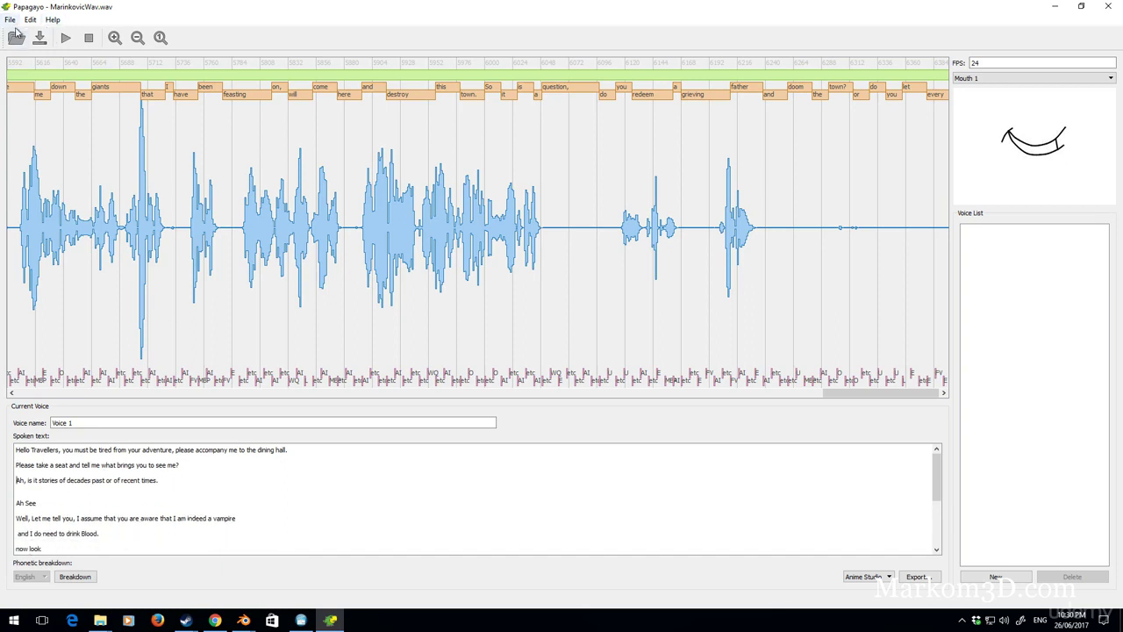
Open the saved project Marinkovic.pgo, discarding the changes to the current document
click(16, 38)
click(560, 323)
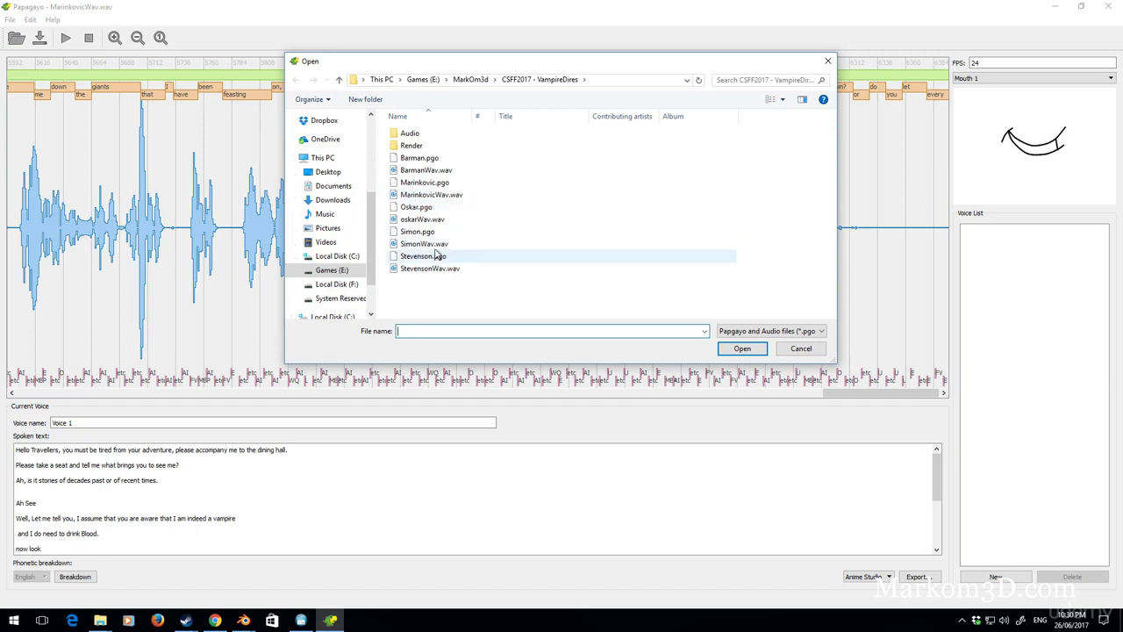
double_click(430, 191)
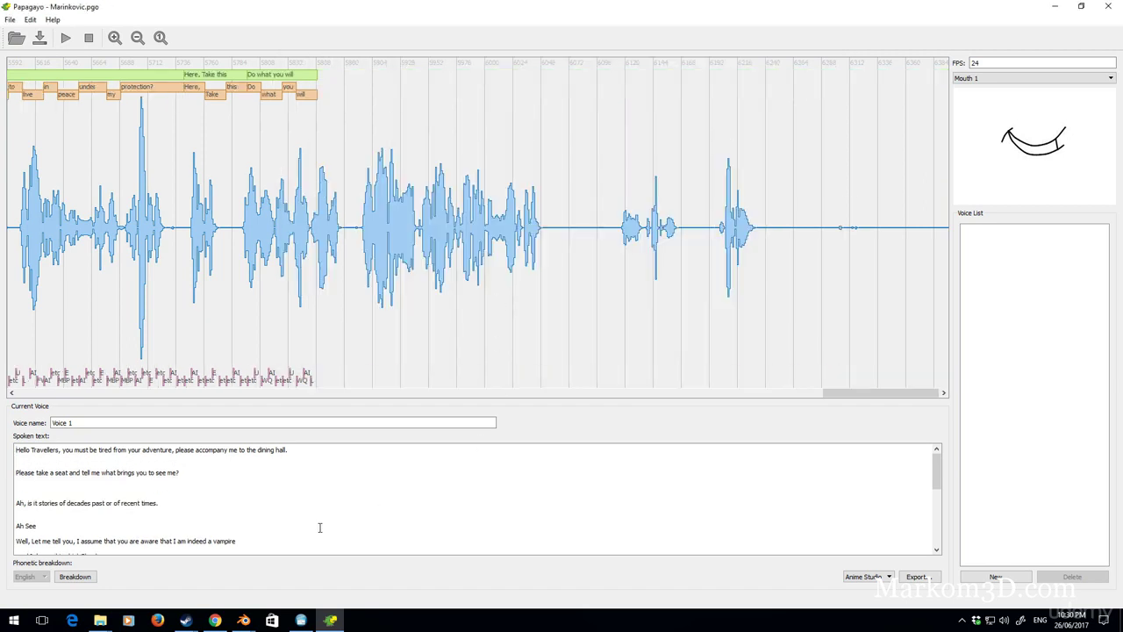
Move the "Do what you will" phrase to start at about frame 6203 and "Here, Take this" at about frame 6082
mouse_move(854, 394)
mouse_down()
mouse_move(772, 395)
mouse_move(854, 394)
mouse_up()
scroll(343, 493, down, 5)
scroll(243, 489, up, 5)
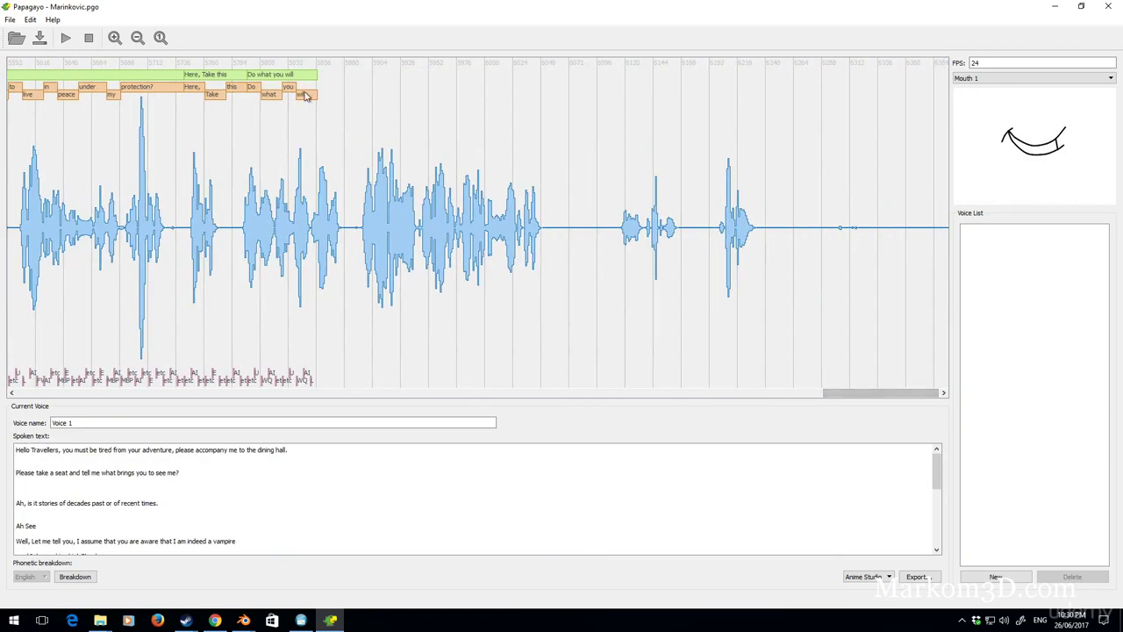
drag(272, 78, 722, 75)
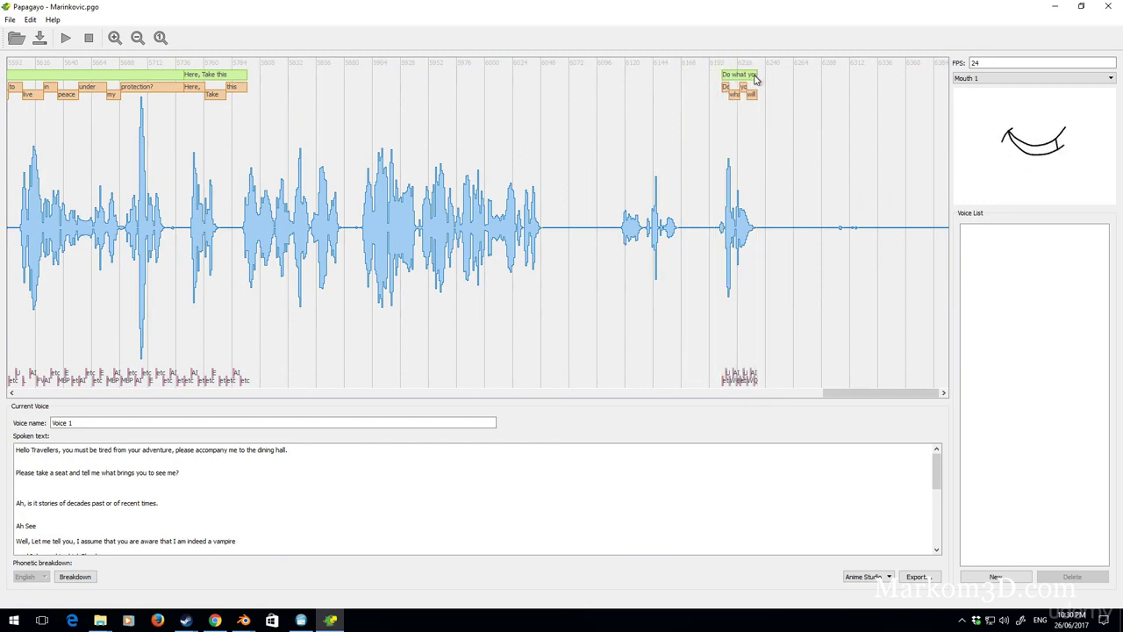
drag(222, 78, 619, 76)
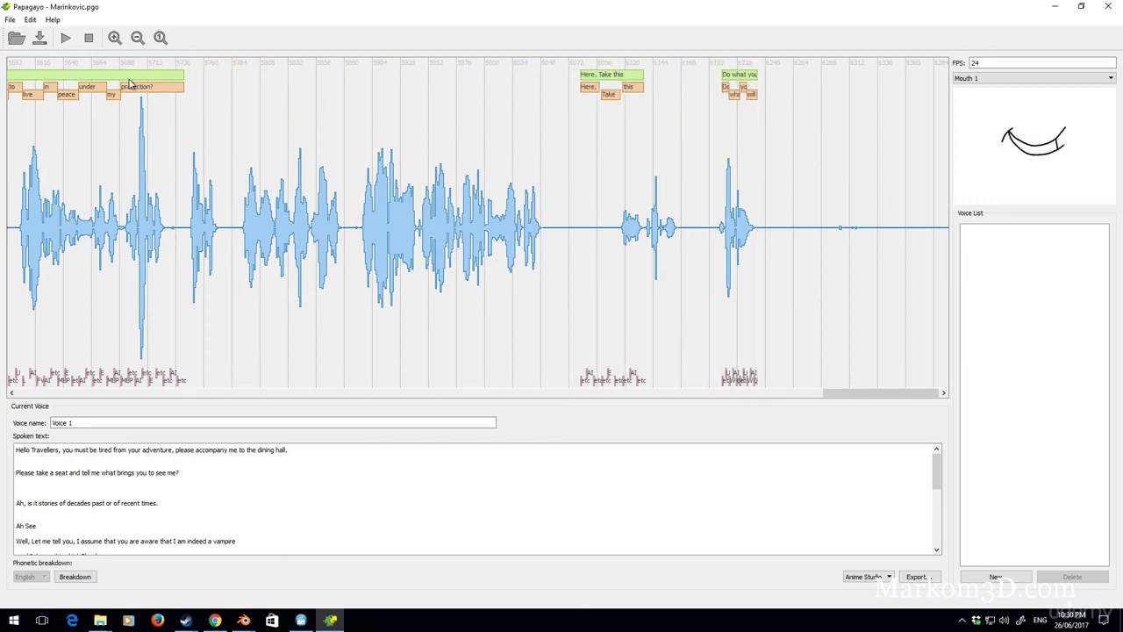
Shift the long "I was weak" phrase along the waveform and set its start at about frame 3644
mouse_move(131, 78)
mouse_down()
mouse_move(537, 79)
mouse_move(35, 79)
mouse_move(478, 75)
mouse_up()
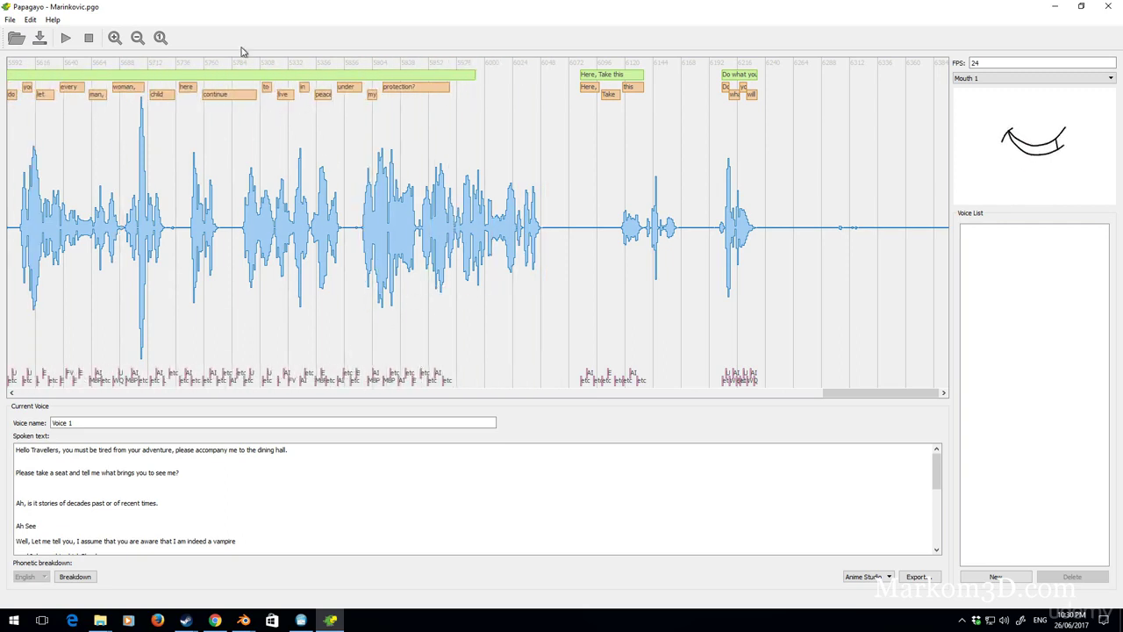
drag(43, 79, 545, 73)
drag(827, 394, 300, 413)
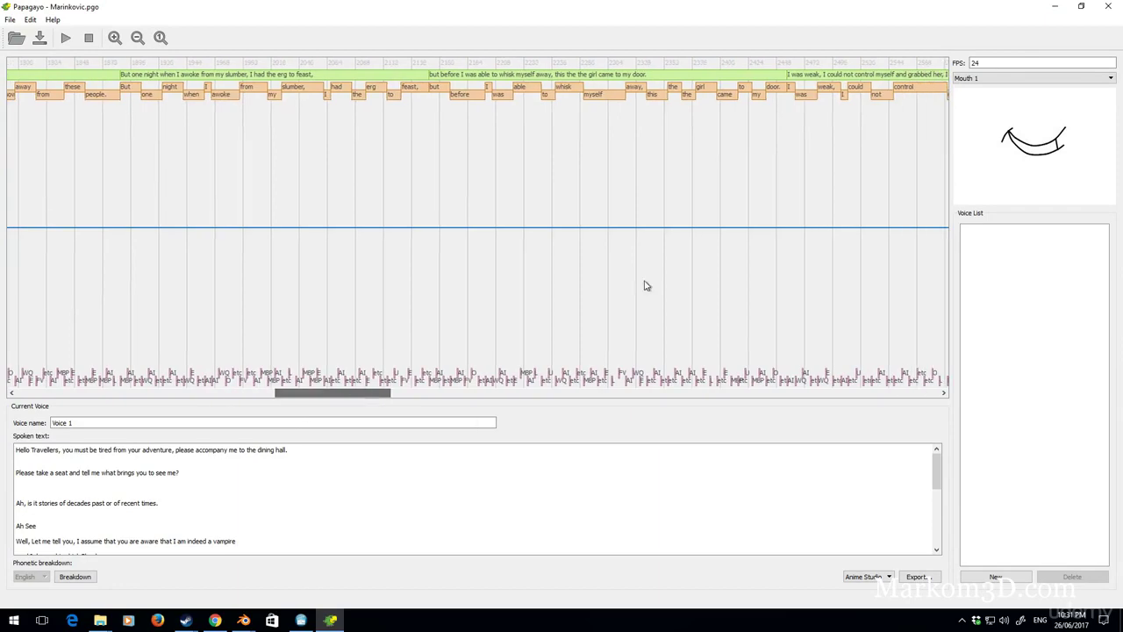
drag(787, 75, 1121, 121)
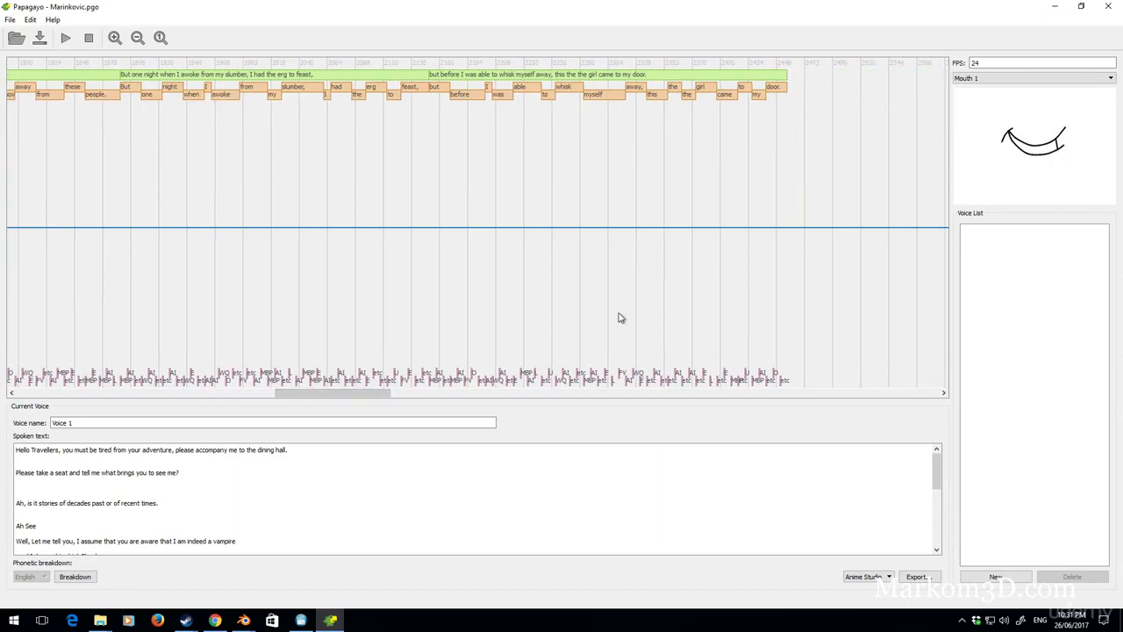
drag(369, 392, 517, 392)
drag(113, 95, 922, 79)
drag(487, 392, 528, 393)
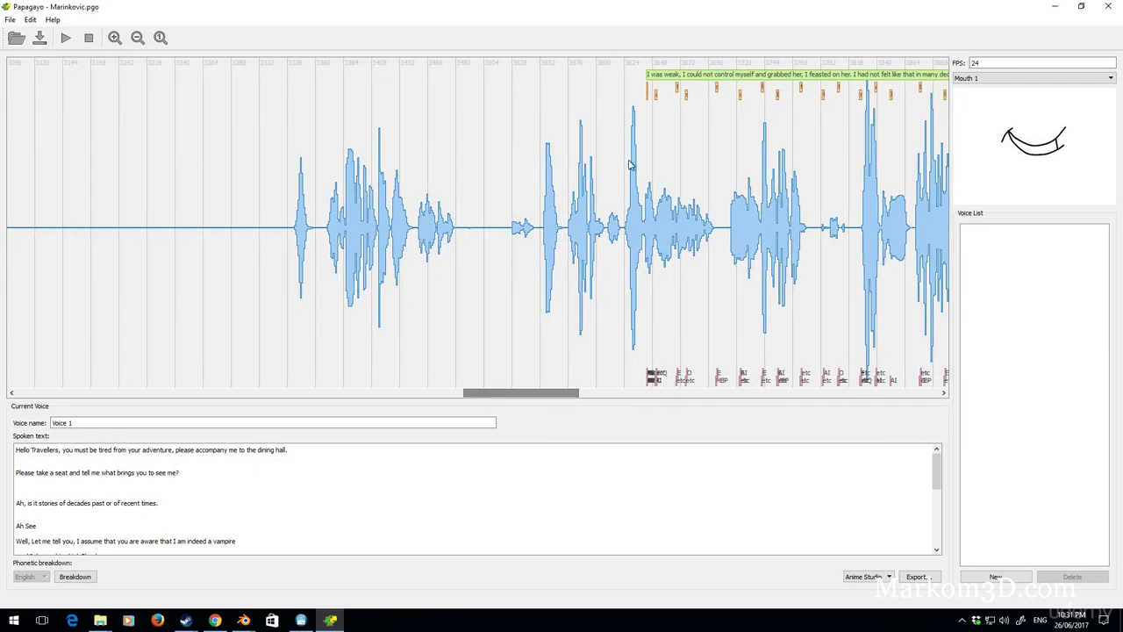
Add the letter "f" on the blank line above the "I was weak" paragraph and remove it
scroll(148, 504, down, 5)
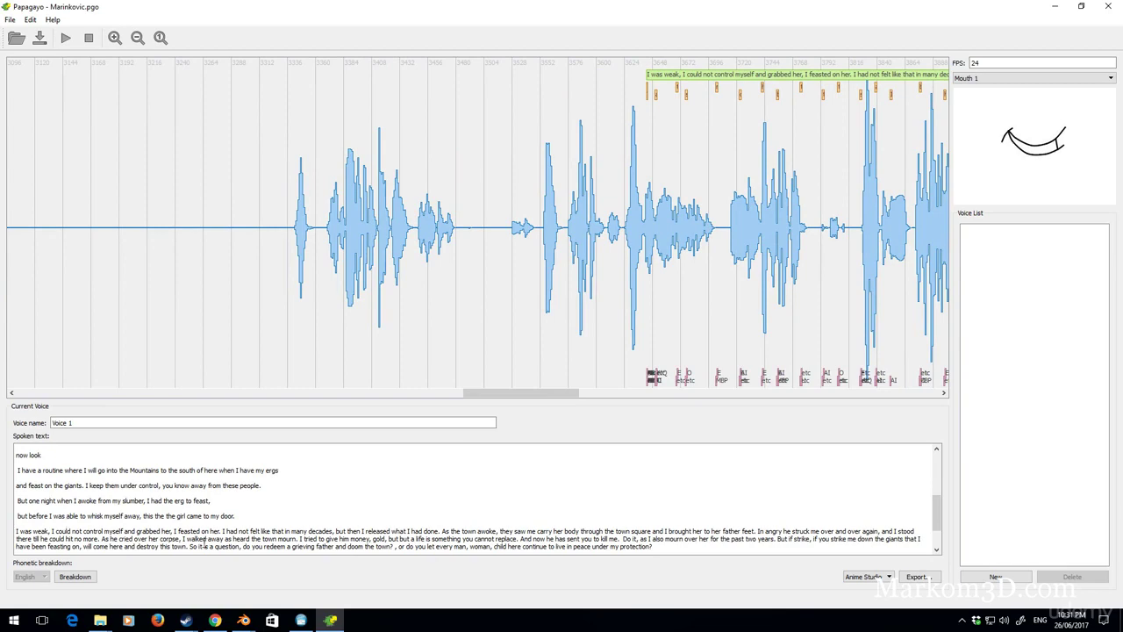
text(f)
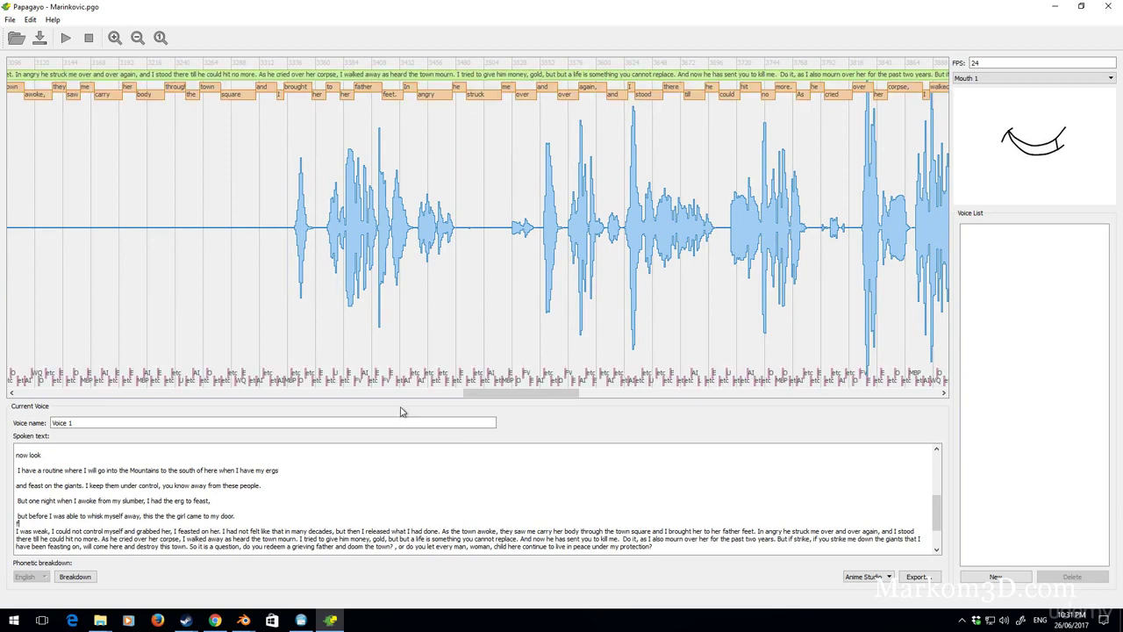
drag(499, 394, 475, 397)
drag(355, 400, 856, 372)
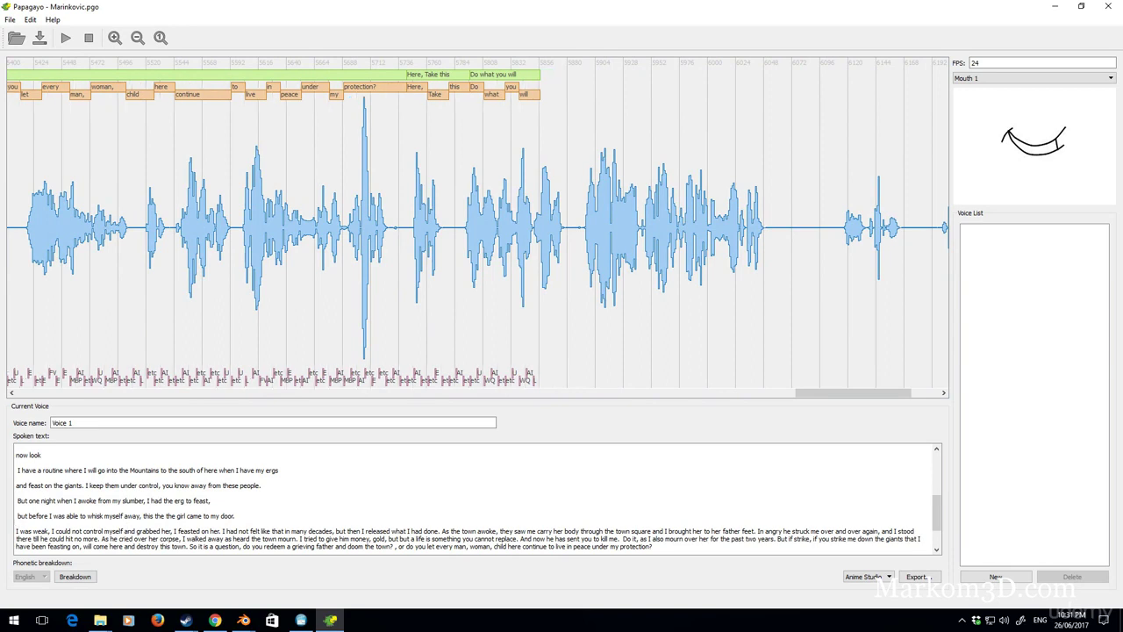
Open the project Barman.pgo, discarding the changes to Marinkovic.pgo
click(11, 19)
click(29, 33)
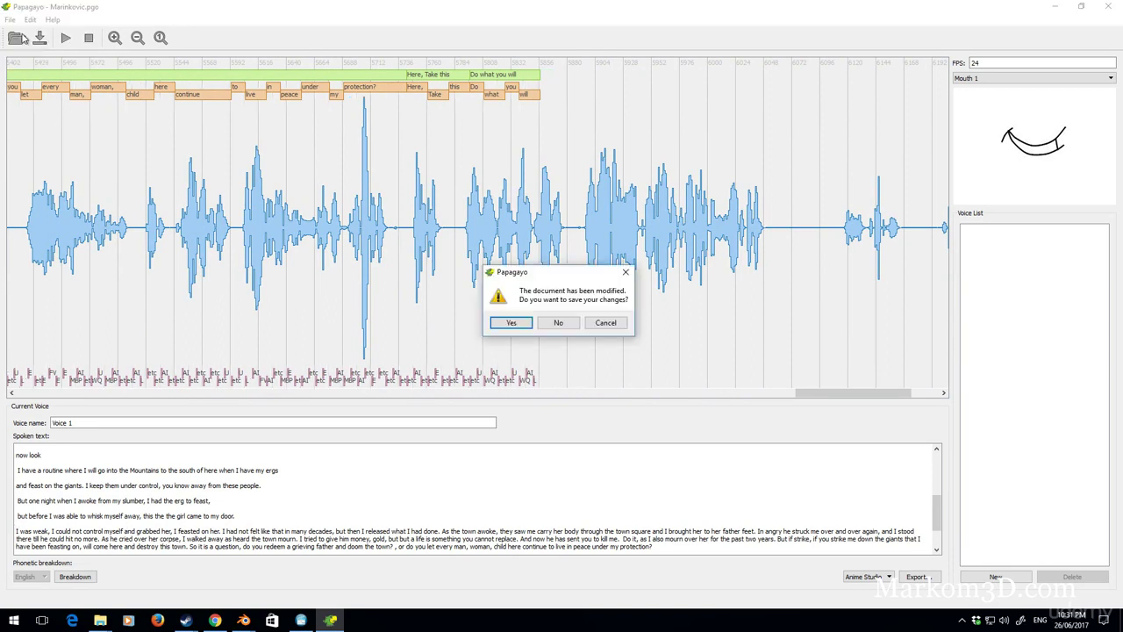
click(557, 323)
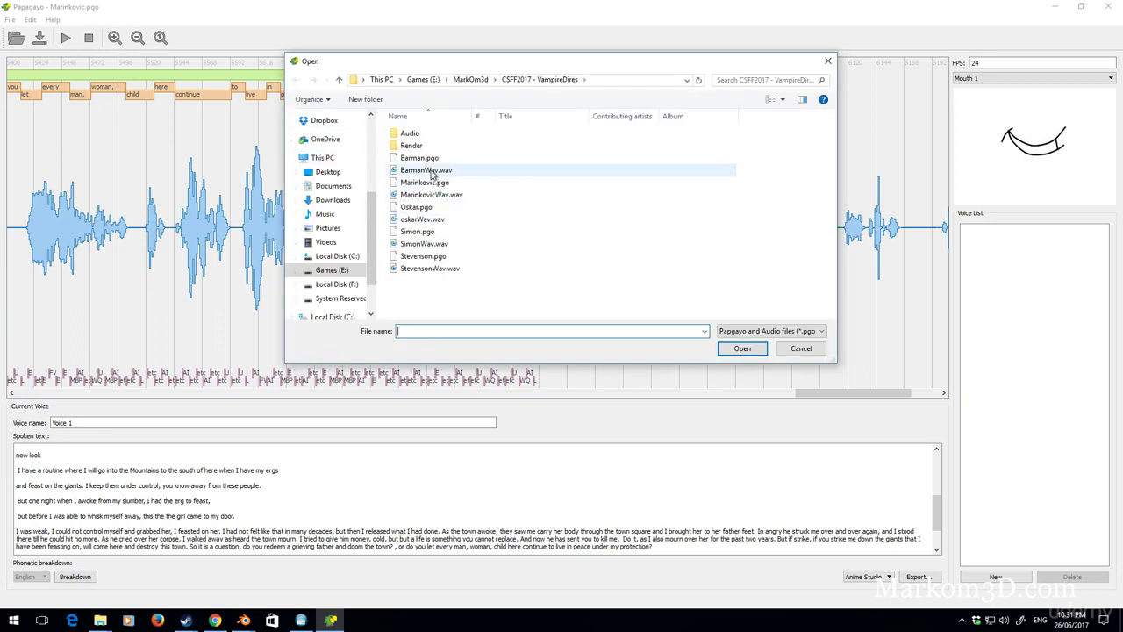
double_click(419, 158)
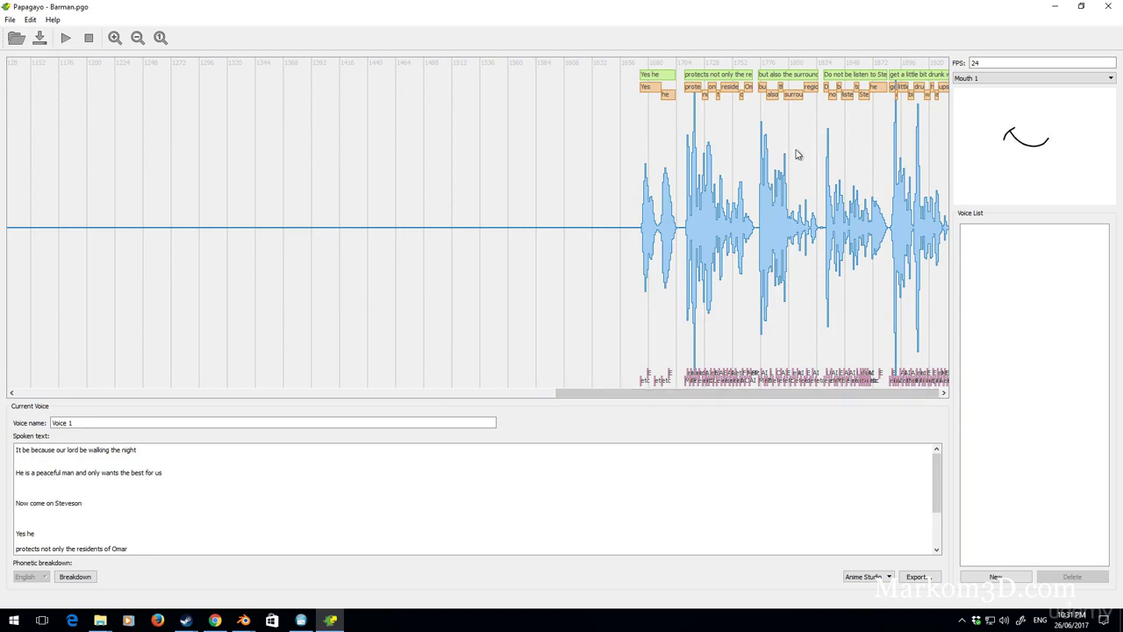
Export the Barman voice's phoneme data as BarmanDat.dat, replacing the existing file
click(917, 577)
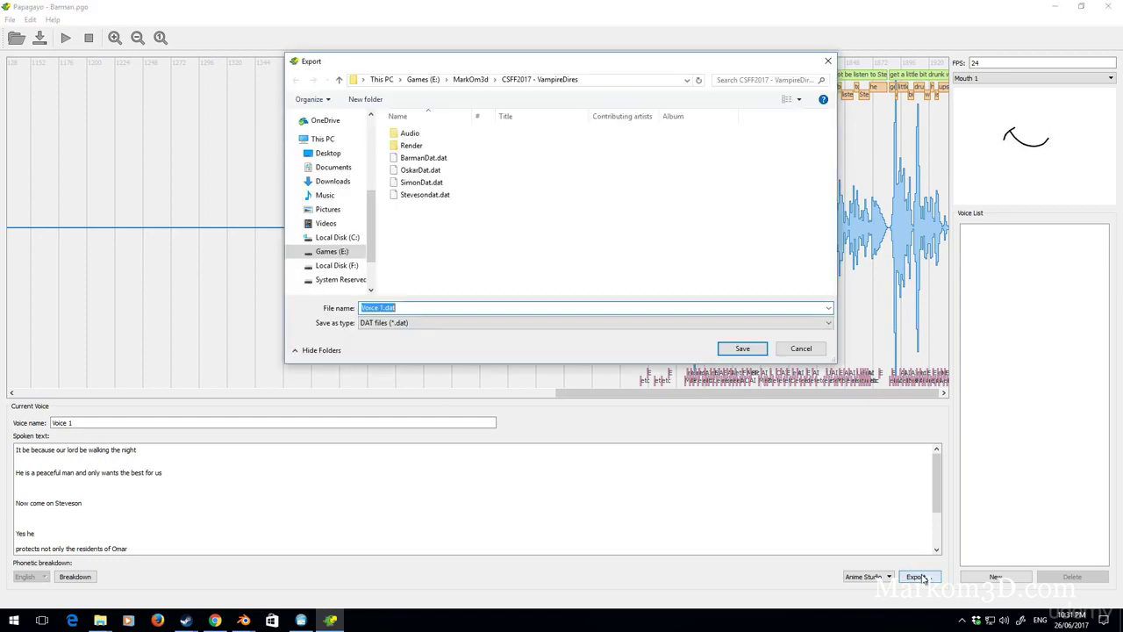
click(426, 158)
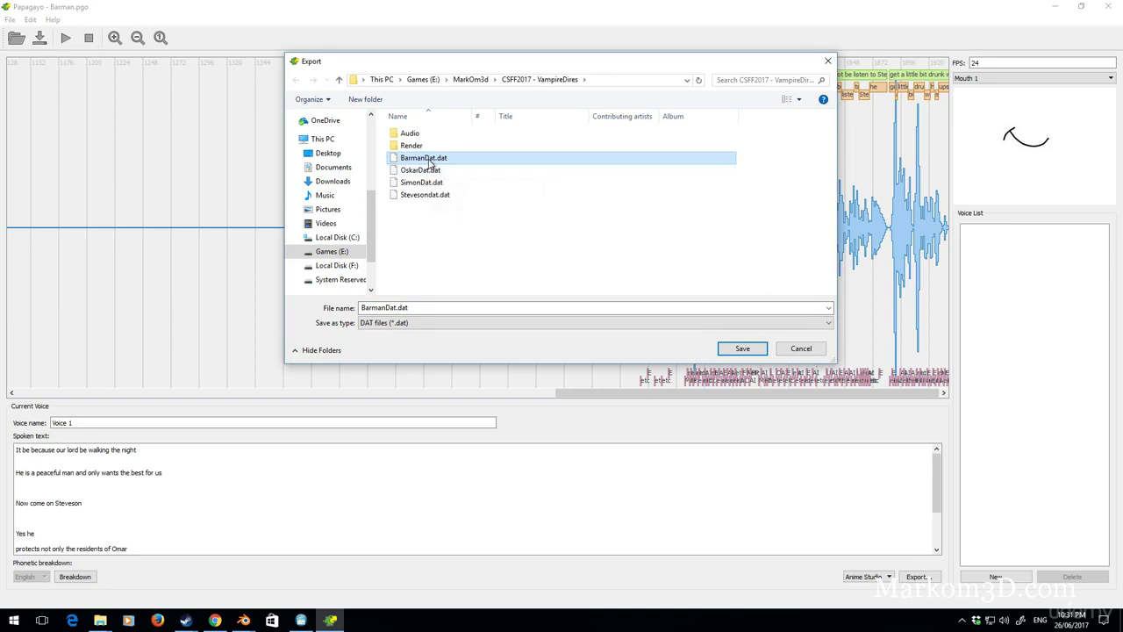
click(741, 348)
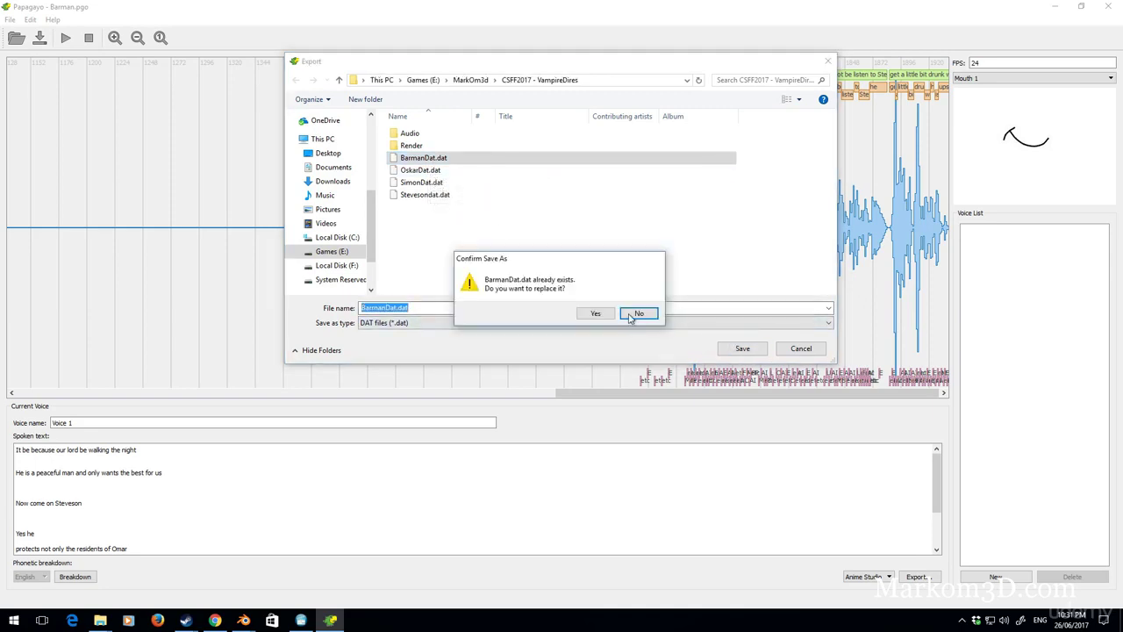
click(599, 314)
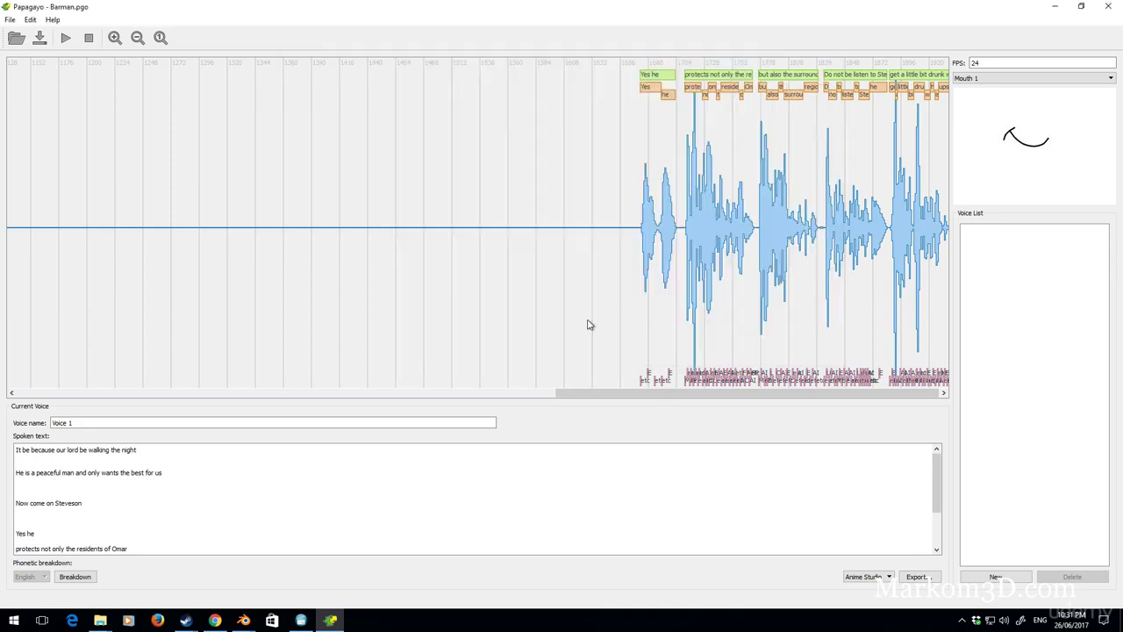